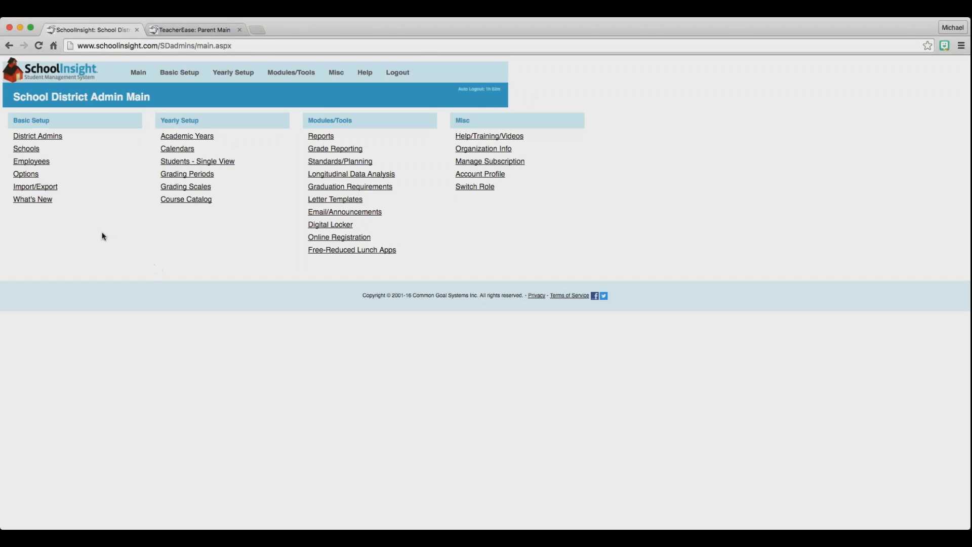
# Check that Free-Reduced Lunch Apps is School Managed in the 2015-16 school permissions, then return to the overview.
pyautogui.click(27, 175)
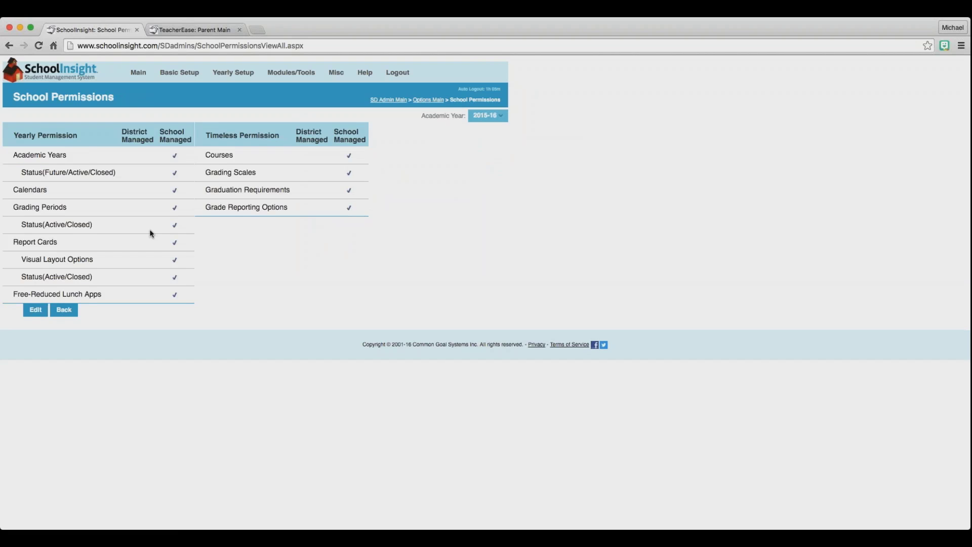
pyautogui.click(36, 310)
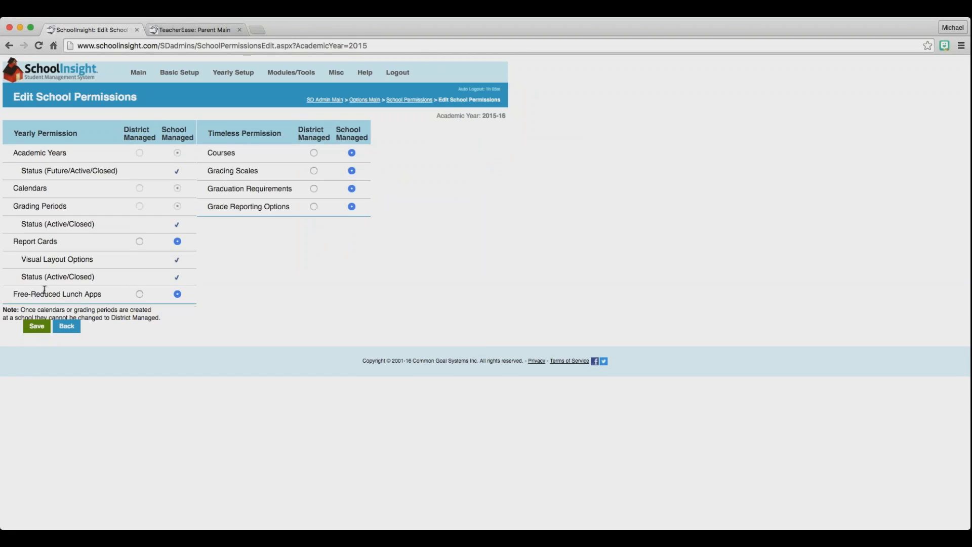
pyautogui.moveTo(45, 290); pyautogui.dragTo(95, 293)
pyautogui.click(110, 295)
pyautogui.click(75, 327)
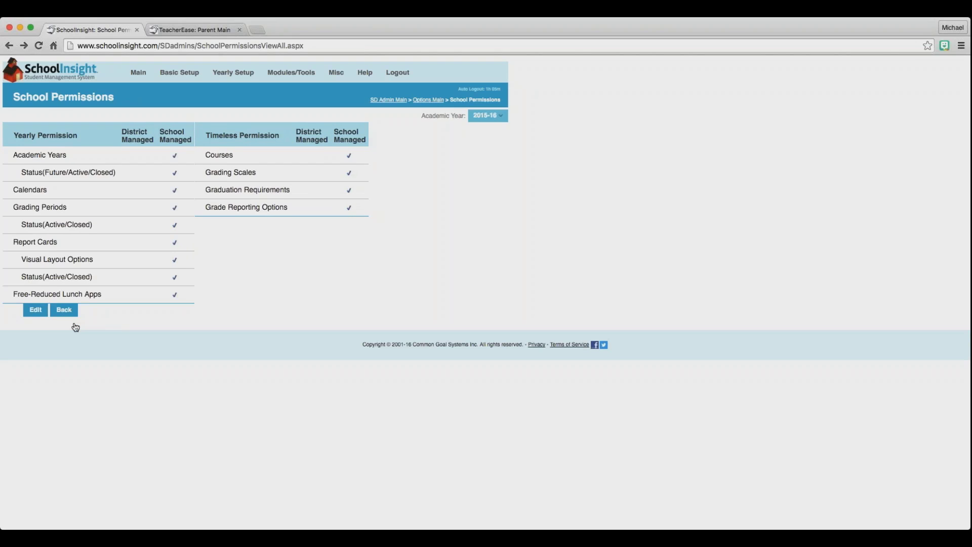
# Go to the demo elementary school's admin area from the district's schools list.
pyautogui.click(132, 76)
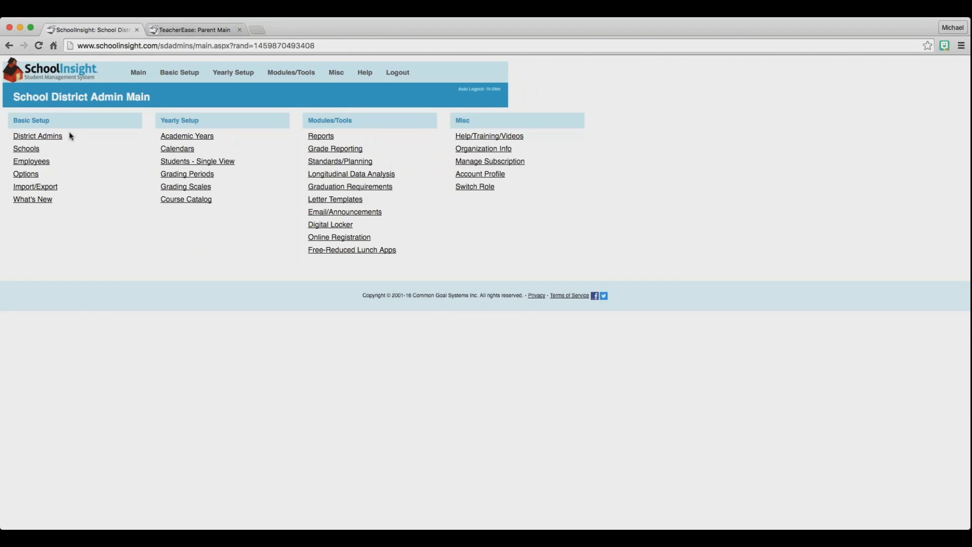
pyautogui.click(45, 135)
pyautogui.click(28, 150)
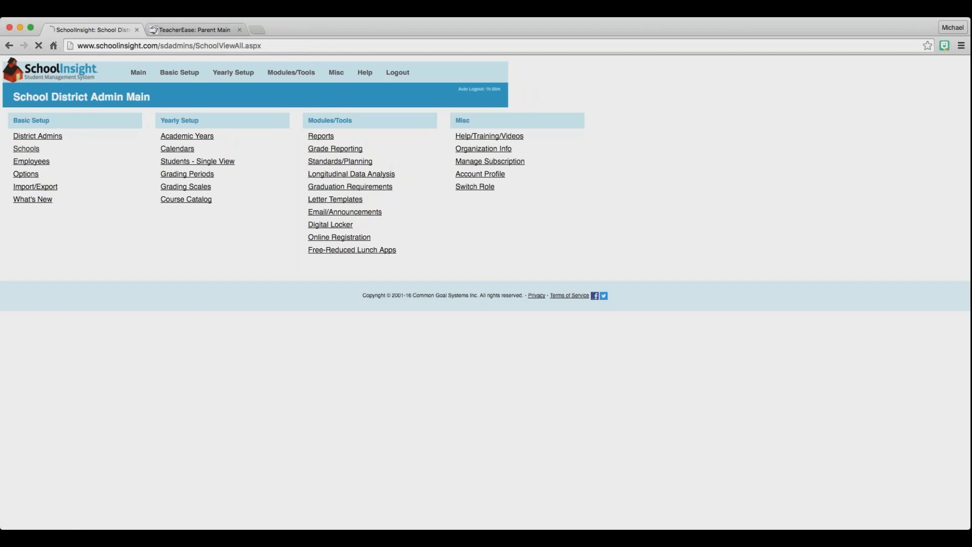
pyautogui.scroll(-5, 186, 281)
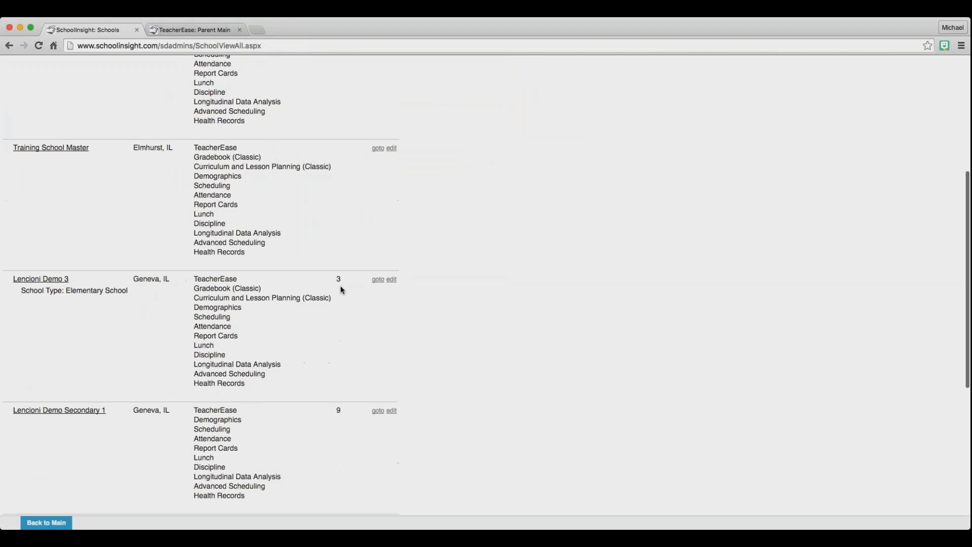
pyautogui.click(377, 280)
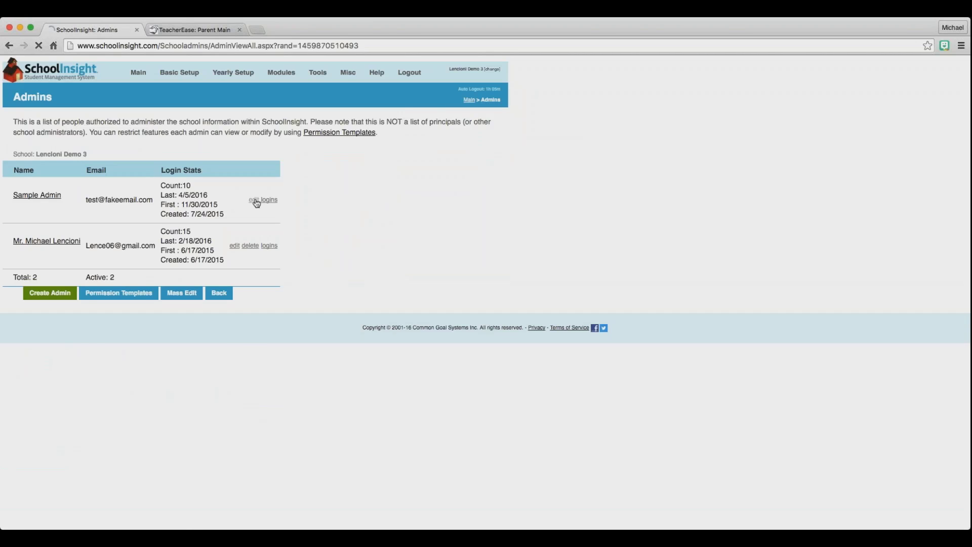
# Verify the admin's view and modify rights for Free-Reduced Lunch Applications, then go back without saving.
pyautogui.scroll(-5, 257, 203)
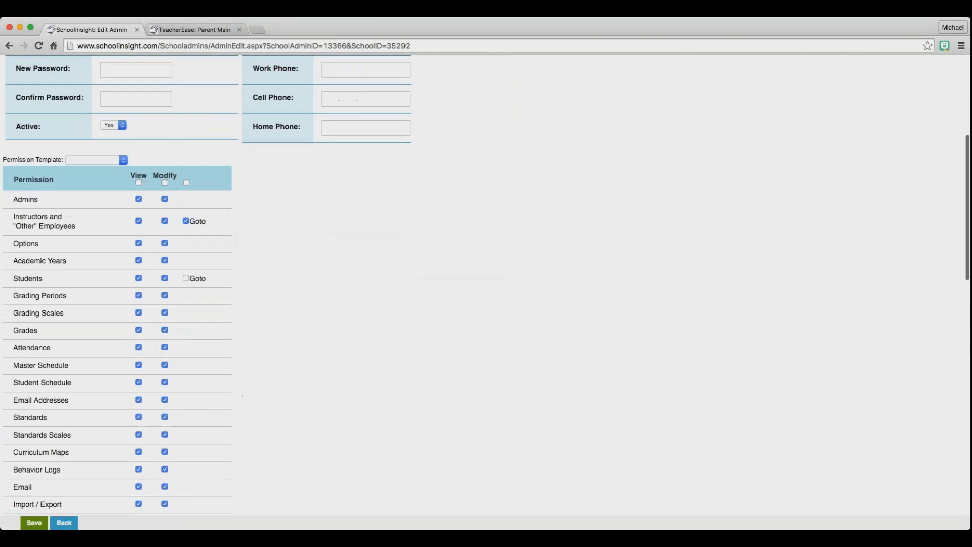
pyautogui.scroll(-5, 13, 320)
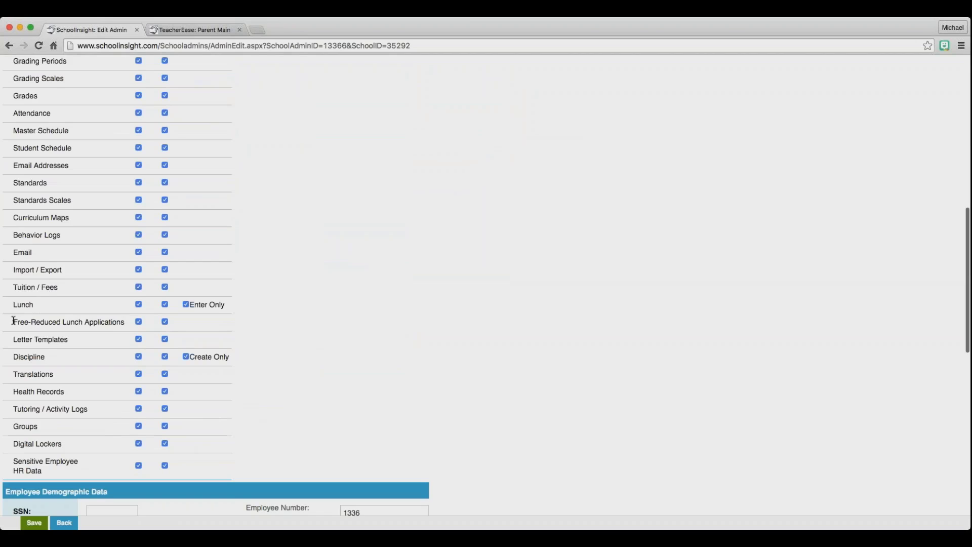
pyautogui.moveTo(13, 320); pyautogui.dragTo(173, 321)
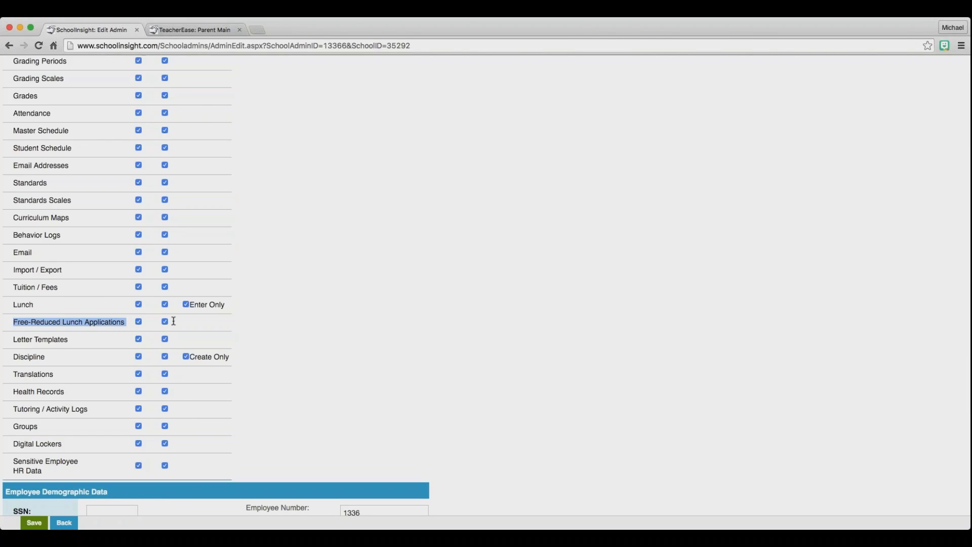
pyautogui.scroll(3, 174, 321)
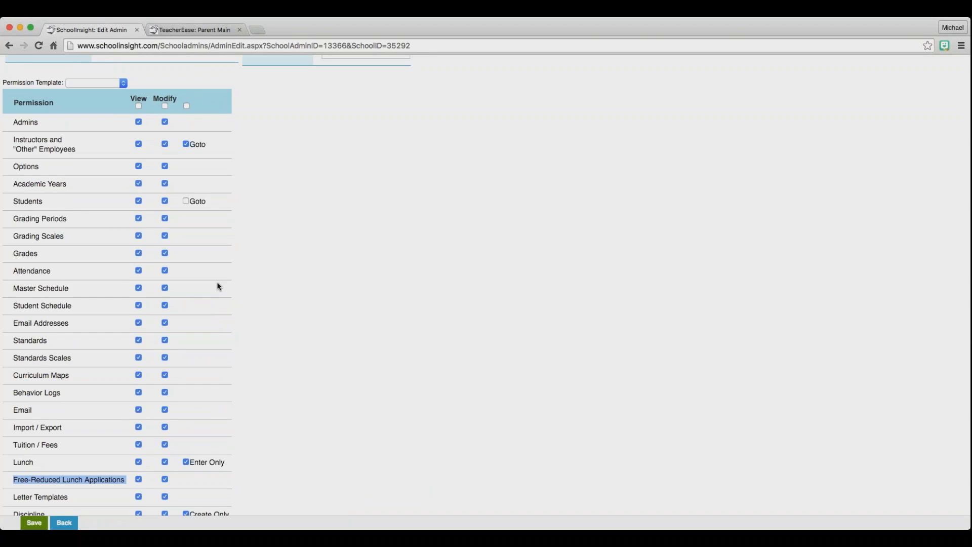
pyautogui.scroll(5, 218, 287)
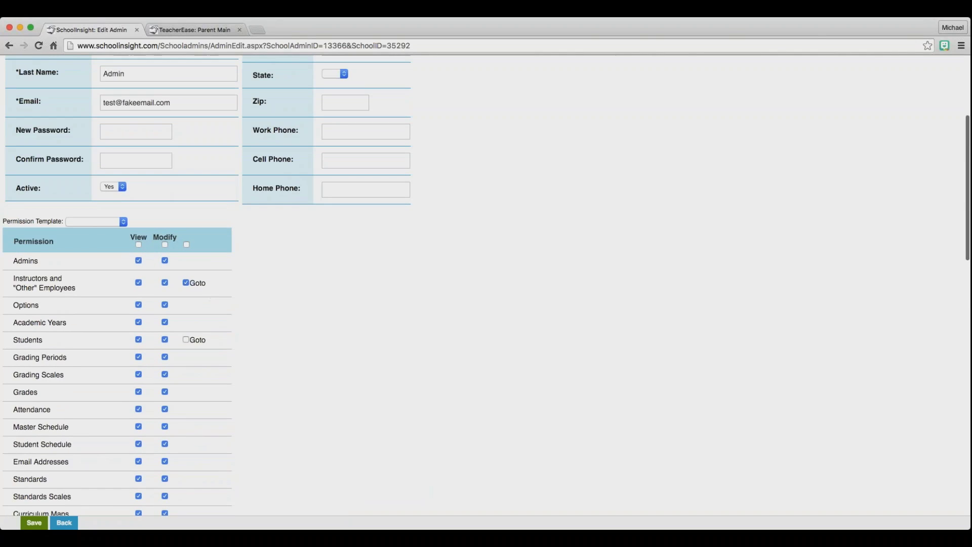
pyautogui.click(63, 524)
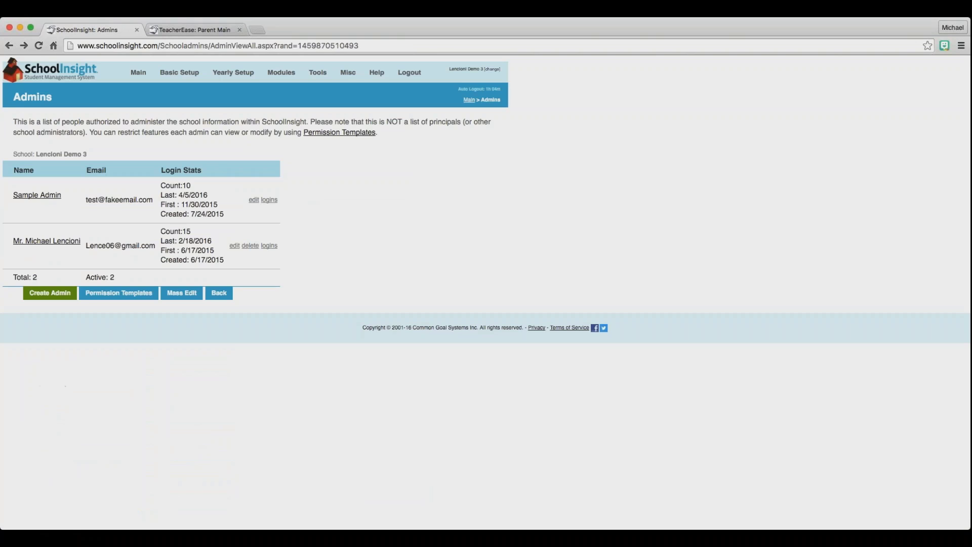
# Open the school's Lunch Options in edit mode.
pyautogui.click(219, 292)
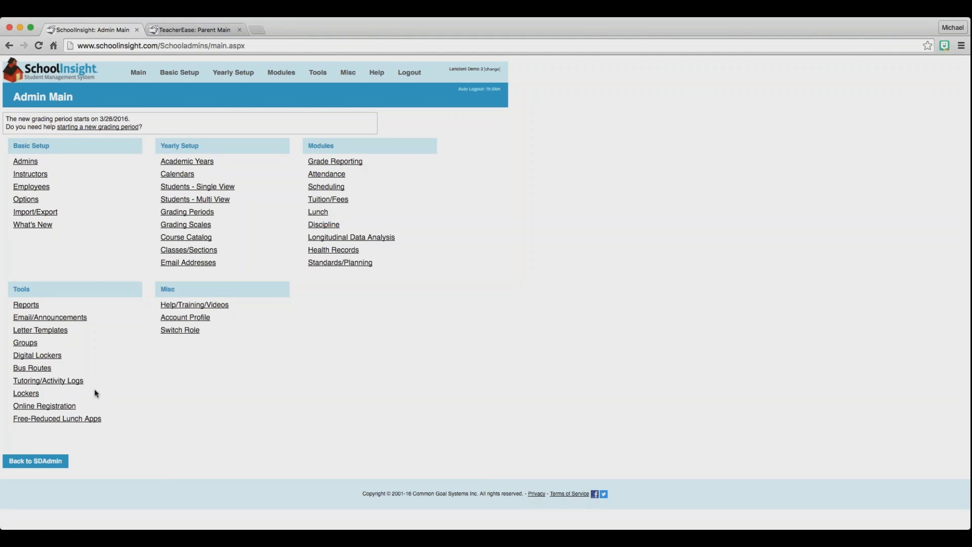
pyautogui.click(318, 212)
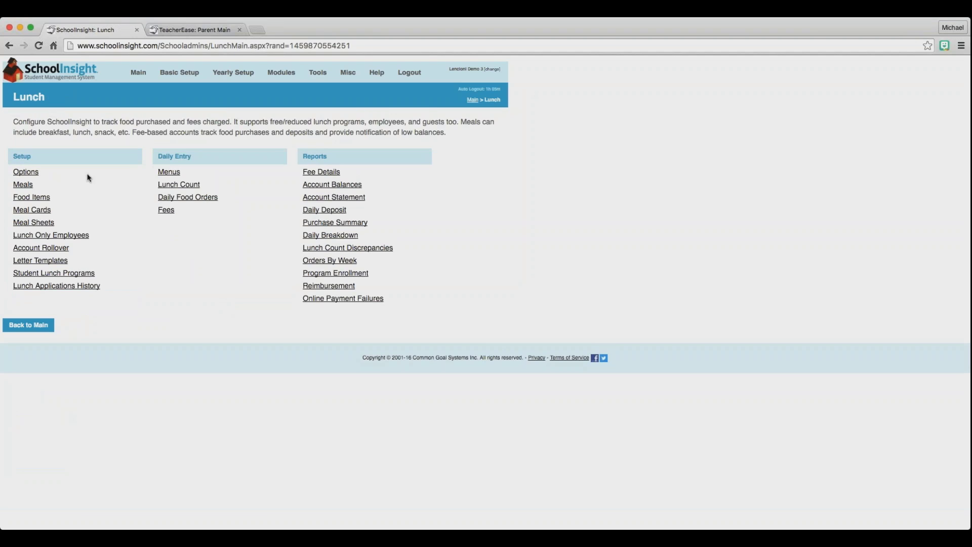
pyautogui.click(30, 172)
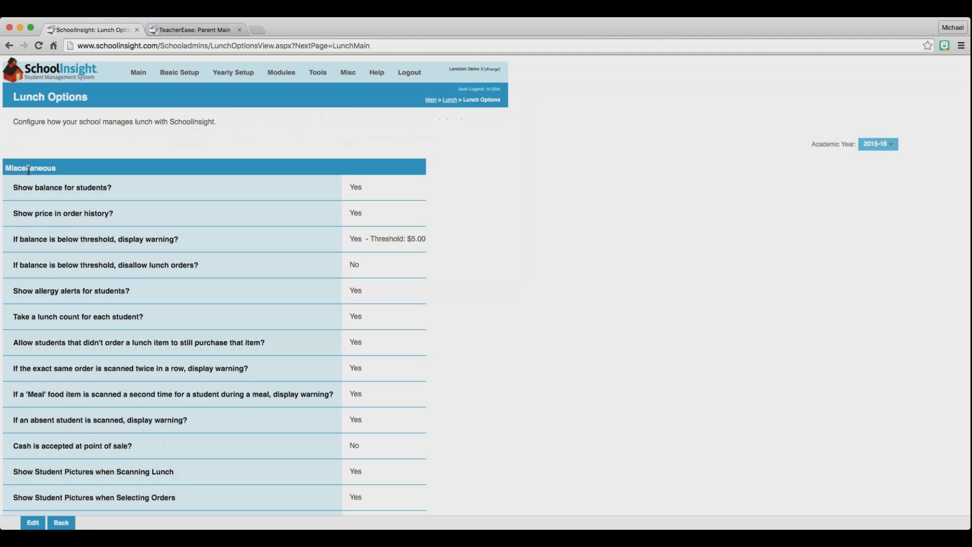
pyautogui.click(33, 523)
pyautogui.scroll(-6, 169, 378)
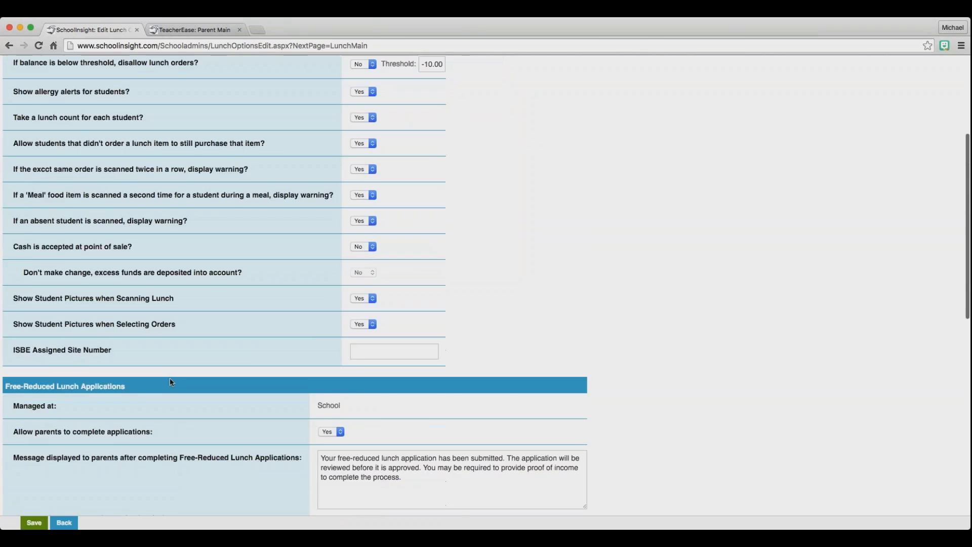
pyautogui.scroll(-2, 169, 378)
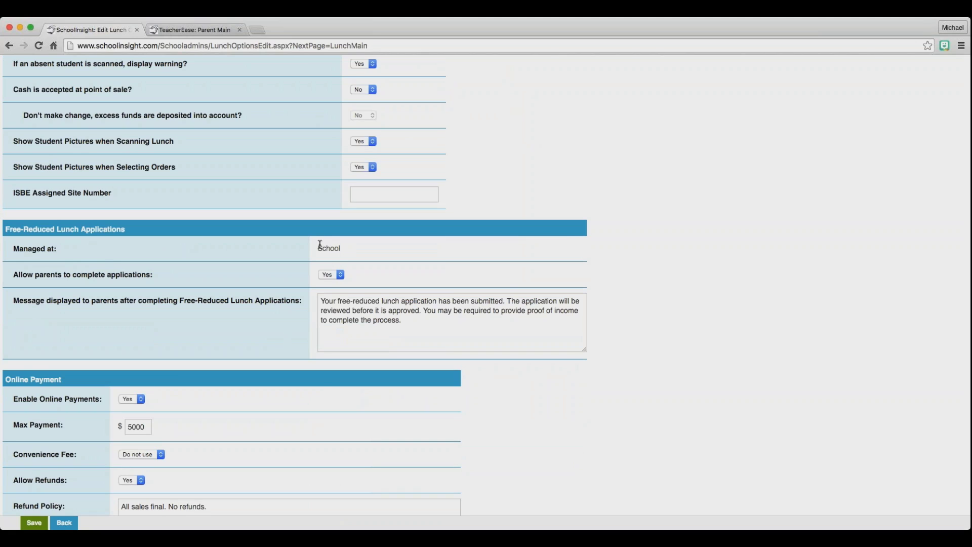
# Confirm applications are managed at School and review the parent confirmation message, then leave the editor.
pyautogui.moveTo(318, 245); pyautogui.dragTo(350, 245)
pyautogui.click(350, 245)
pyautogui.click(387, 318)
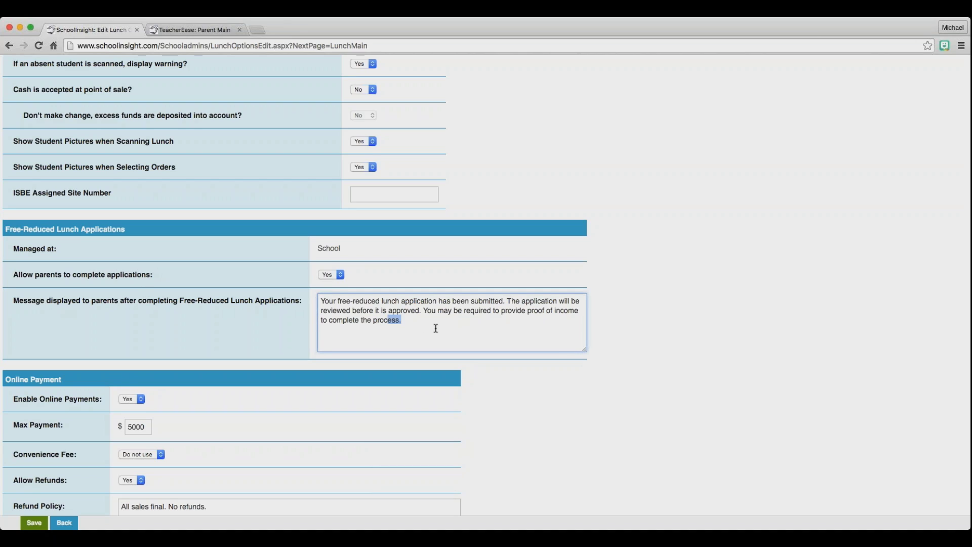
pyautogui.press('super+a')
pyautogui.click(402, 322)
pyautogui.click(64, 522)
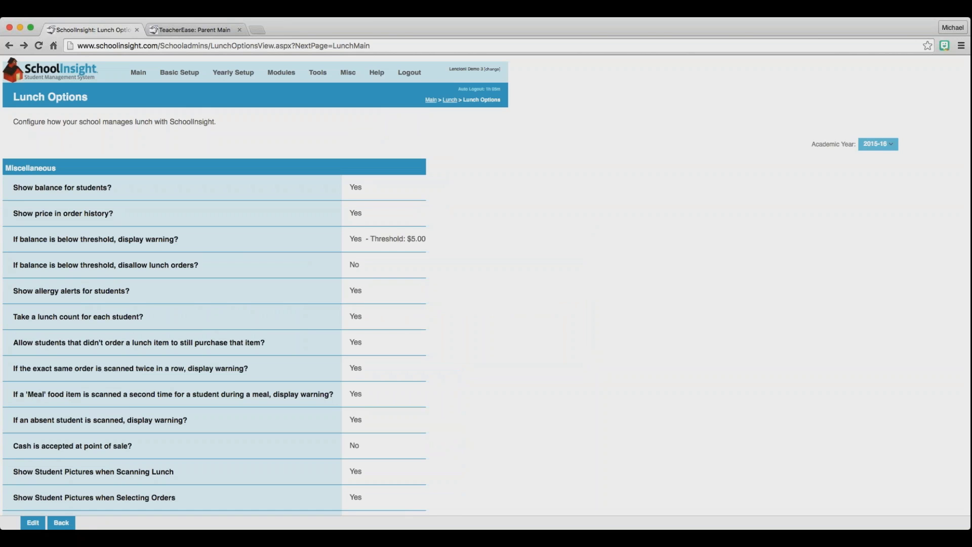
# Open Letter Templates and review the seven required Lunch Program Eligibility templates.
pyautogui.click(431, 101)
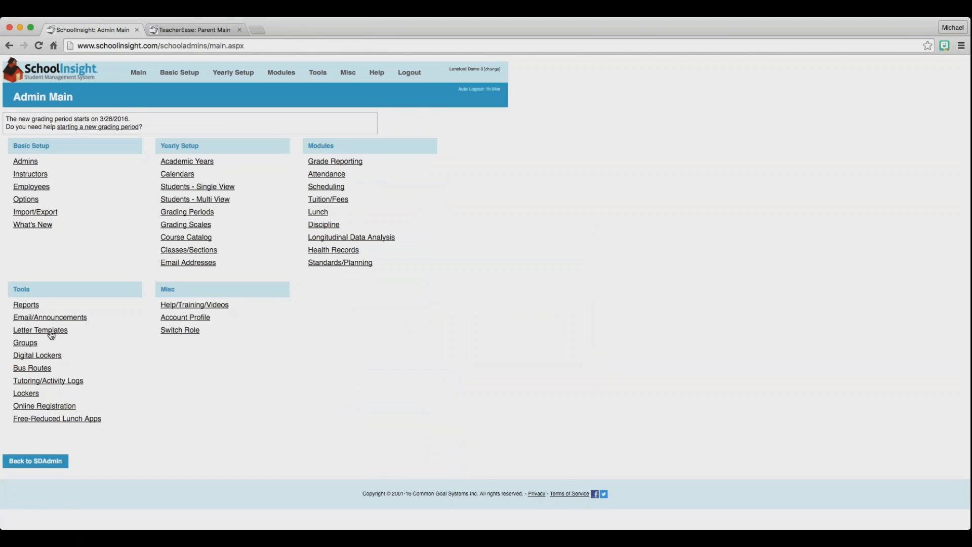
pyautogui.click(50, 331)
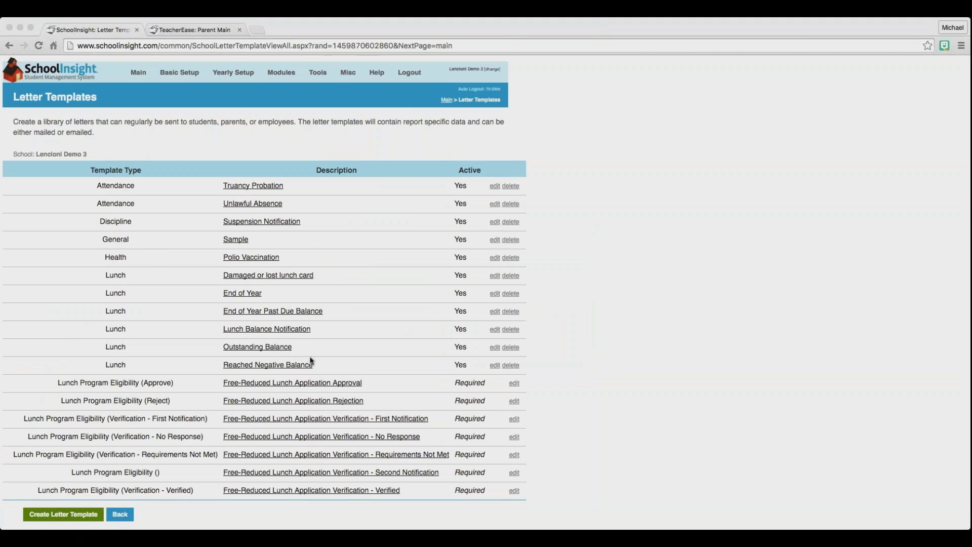
pyautogui.scroll(-3, 178, 410)
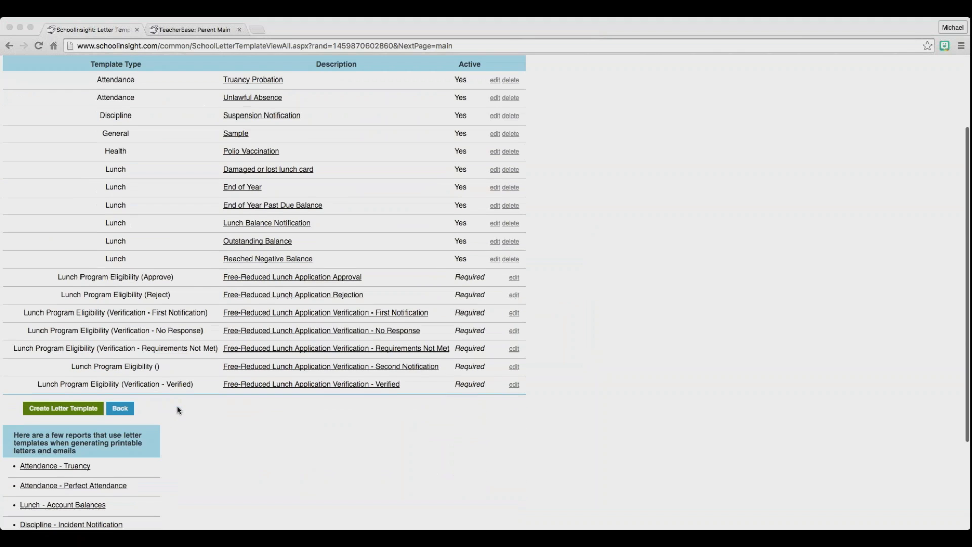
pyautogui.click(61, 277)
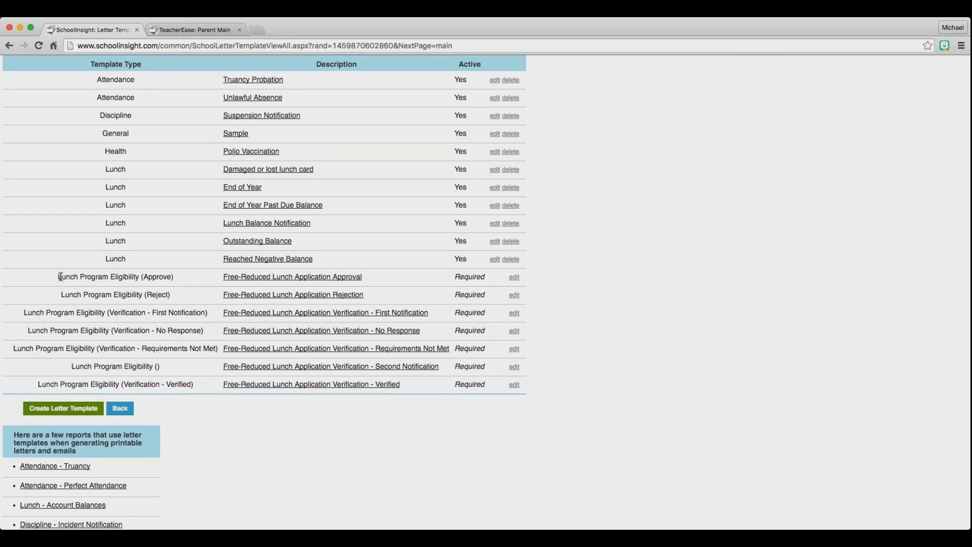
pyautogui.moveTo(60, 277); pyautogui.dragTo(436, 396)
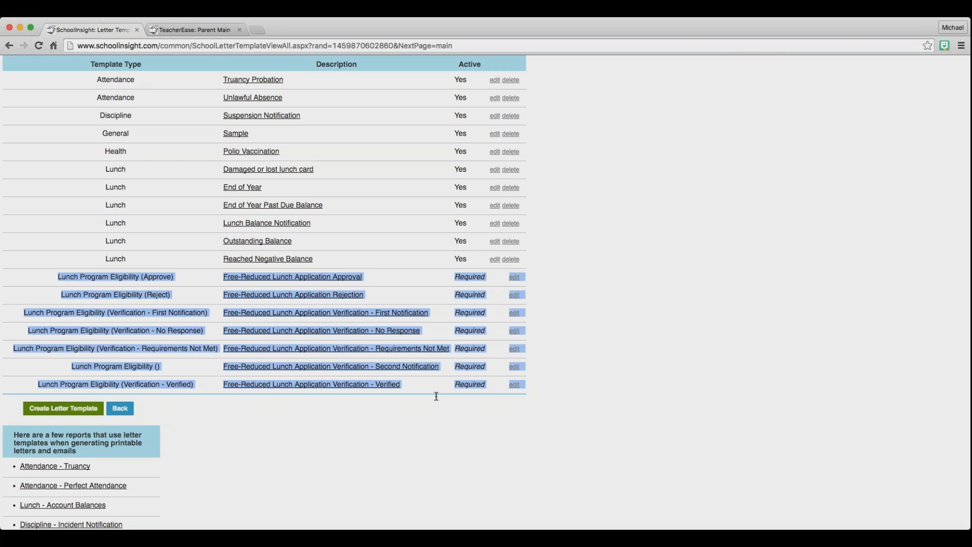
pyautogui.click(410, 441)
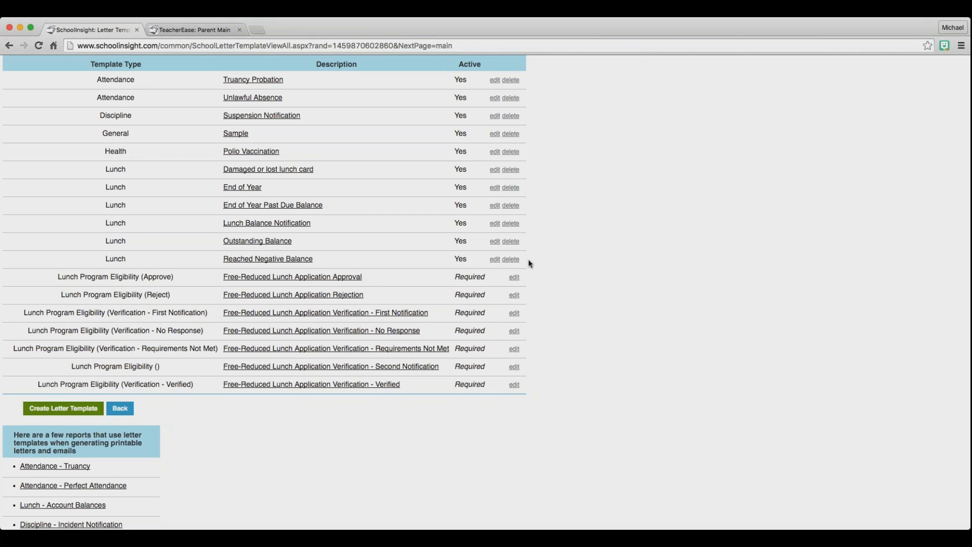
# Edit the Free-Reduced Lunch Application Approval template, enlarging its Bottom Body field and clicking into it.
pyautogui.click(514, 277)
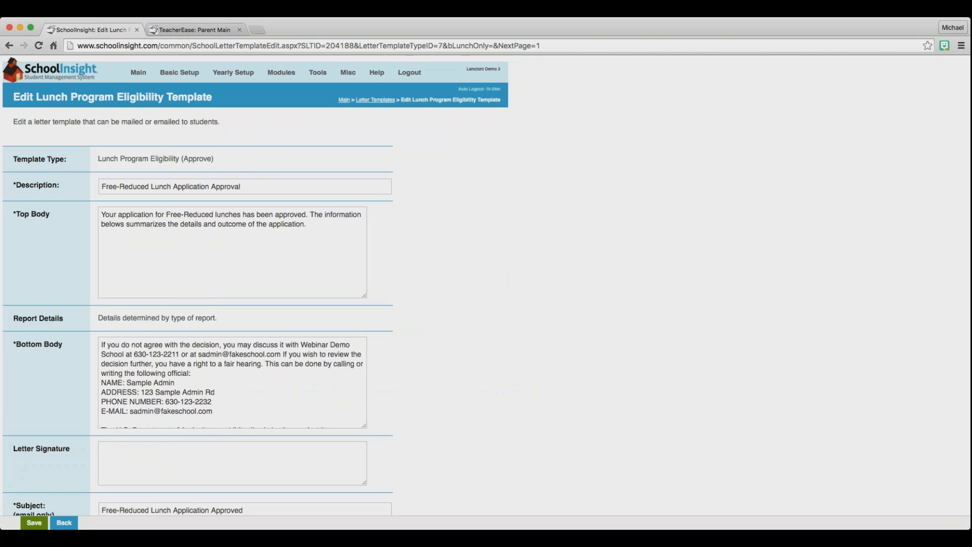
pyautogui.moveTo(366, 427); pyautogui.dragTo(511, 507)
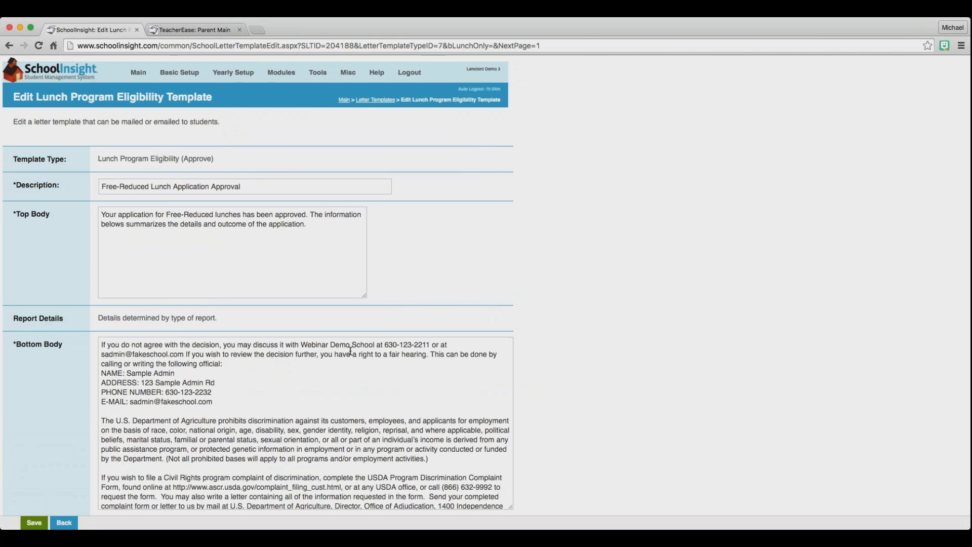
pyautogui.scroll(-1, 350, 351)
pyautogui.scroll(1, 350, 350)
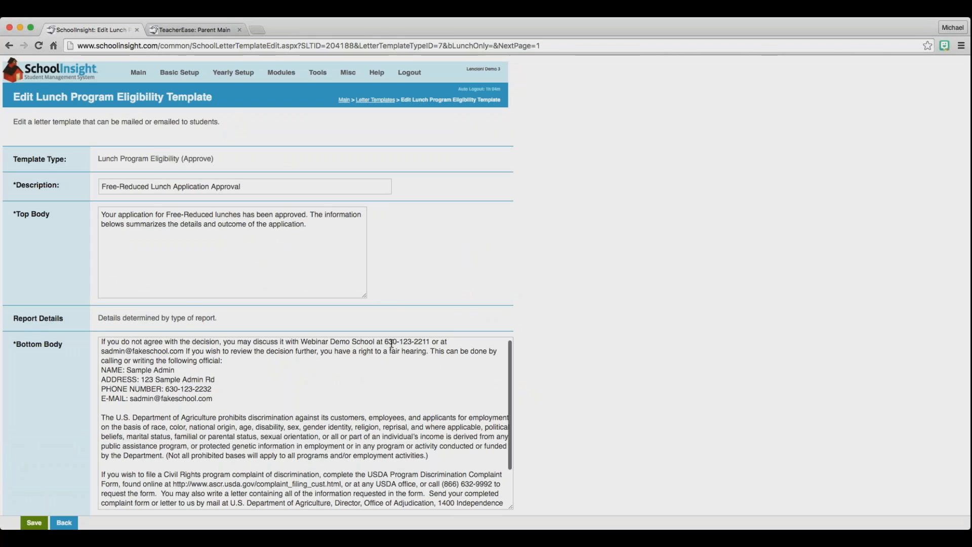
pyautogui.click(328, 341)
pyautogui.click(394, 341)
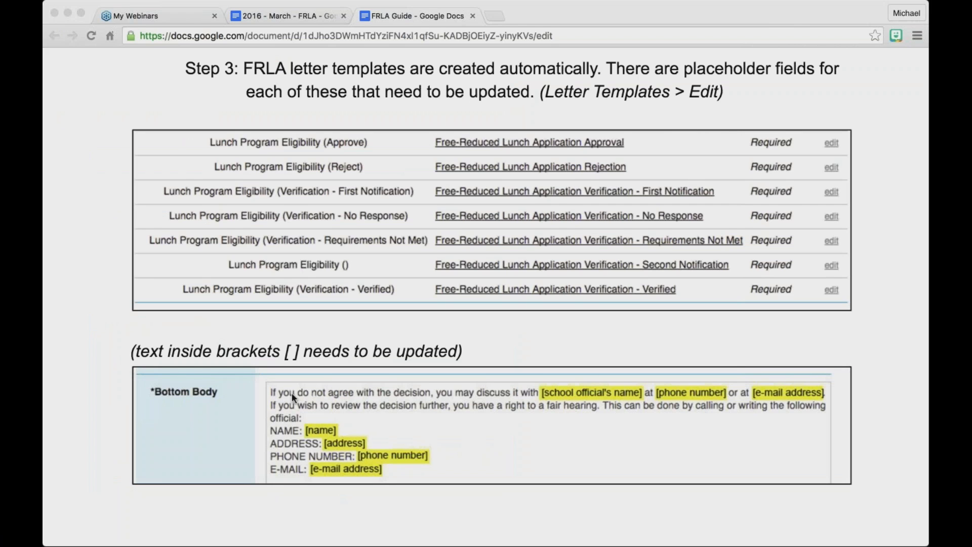
# Scroll through the FRLA Guide, then return to the SchoolInsight approval letter template editor.
pyautogui.scroll(-3, 292, 393)
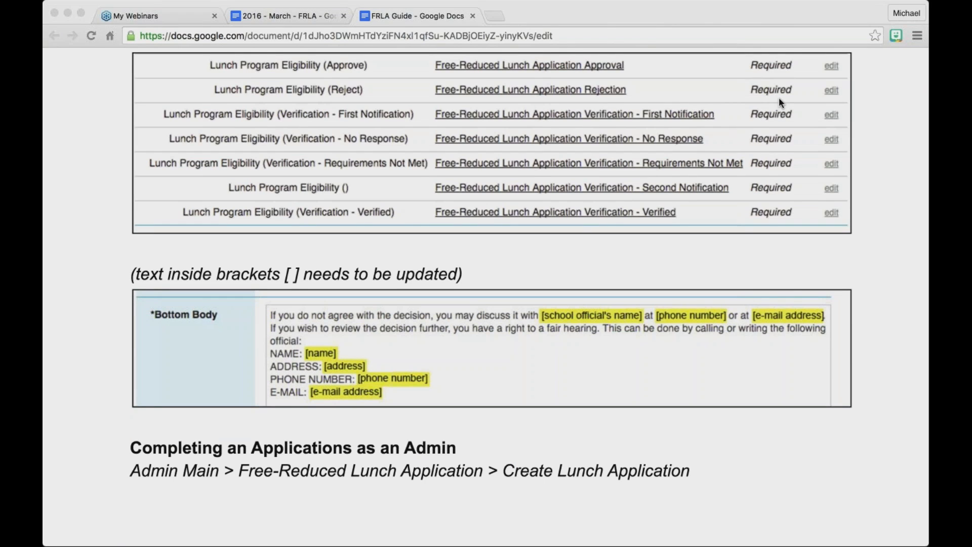
pyautogui.press('super+grave')
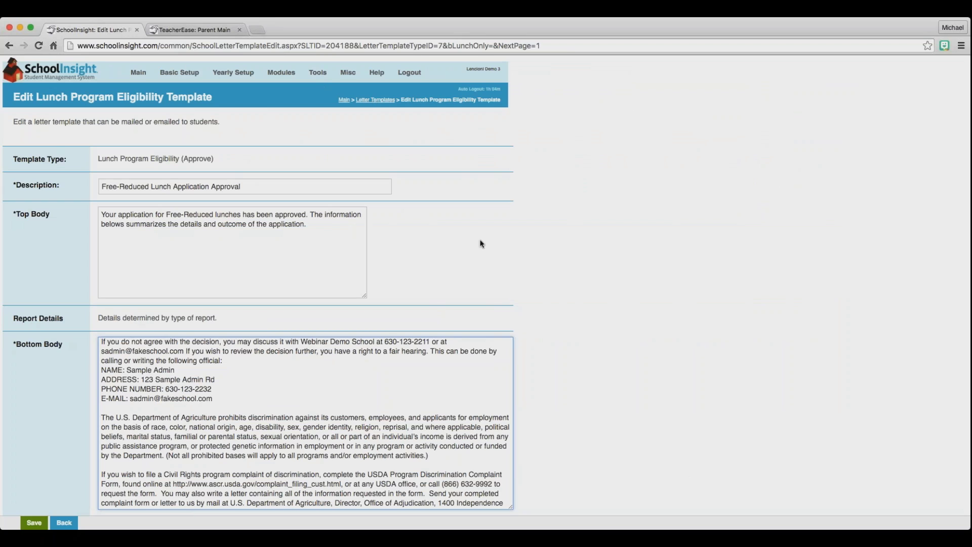
# Scroll through the approval template form and go back to the Letter Templates list.
pyautogui.scroll(-3, 481, 244)
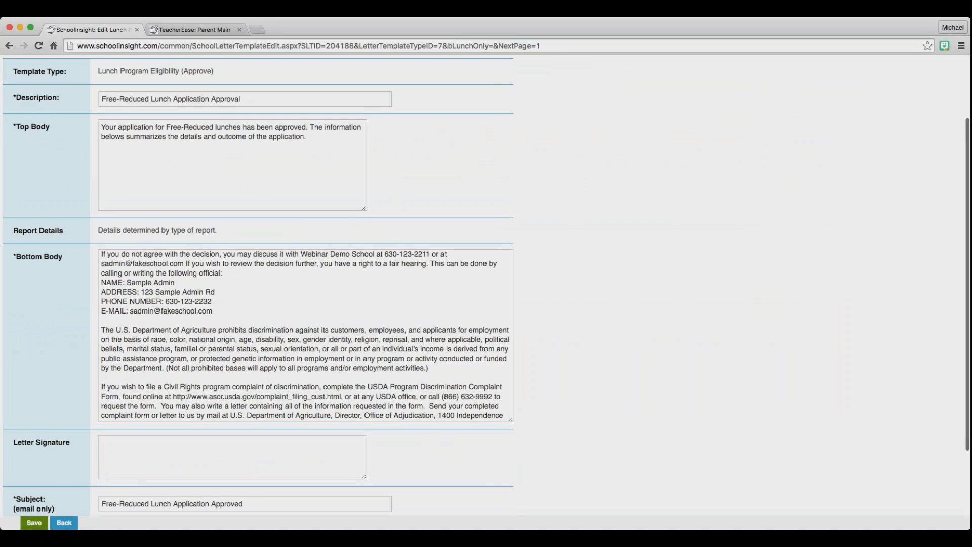
pyautogui.click(64, 523)
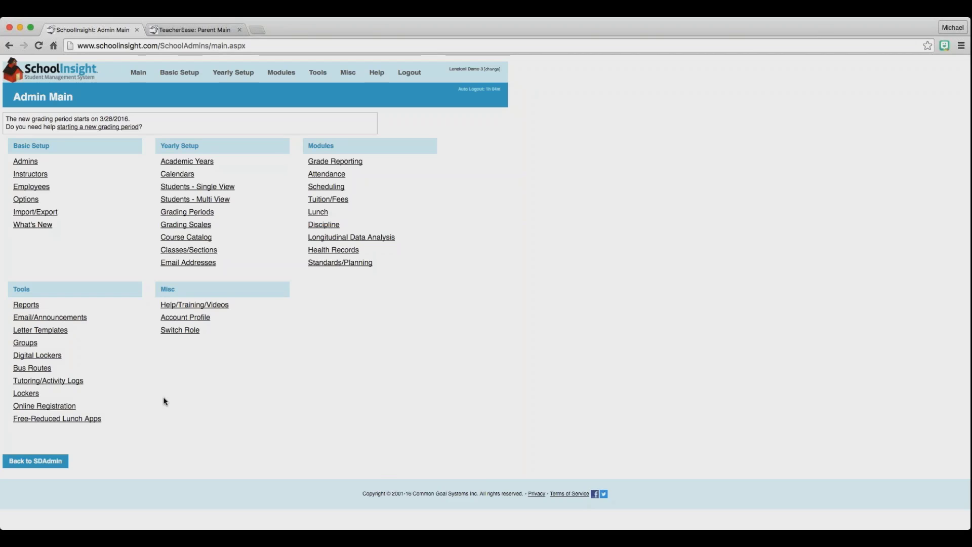
# Start a new 2015-16 Free-Reduced Lunch Application from the Free-Reduced Lunch Apps list.
pyautogui.click(87, 419)
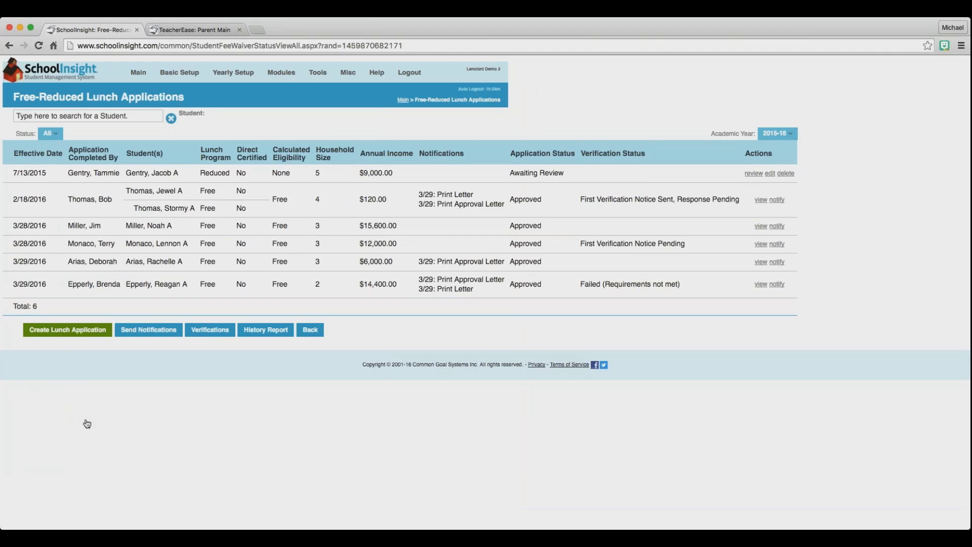
pyautogui.click(81, 333)
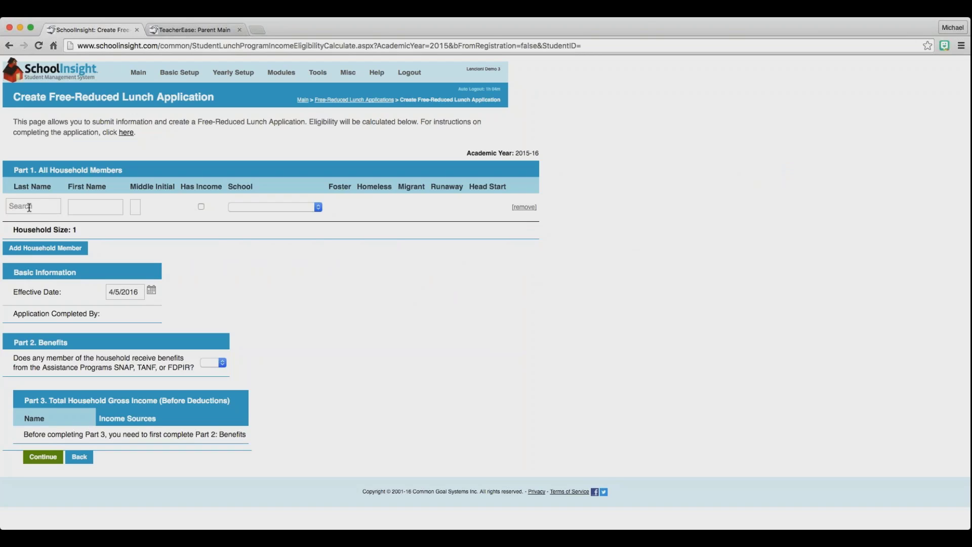
pyautogui.click(28, 208)
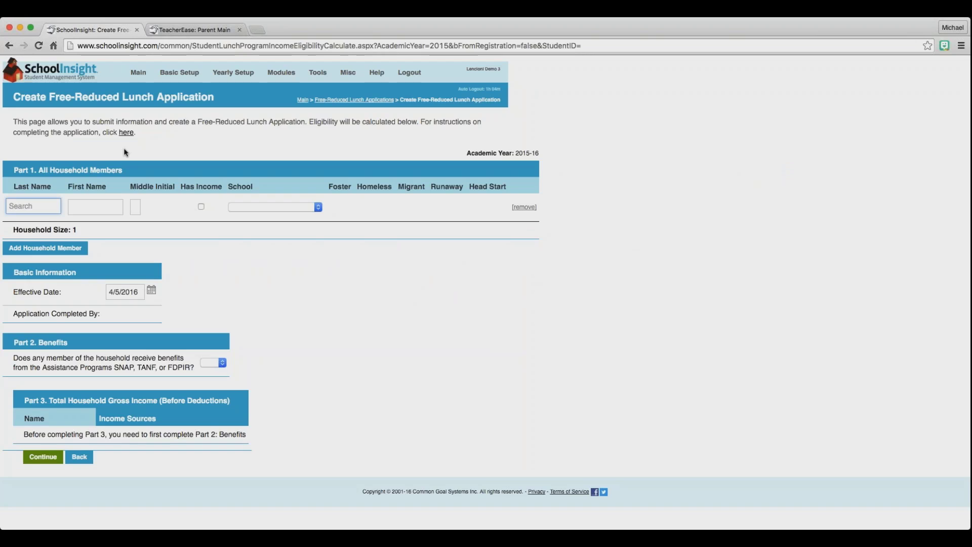
# Look up the student by 'ben', add his household, and fill in a trial member's last and first name.
pyautogui.write('ben')
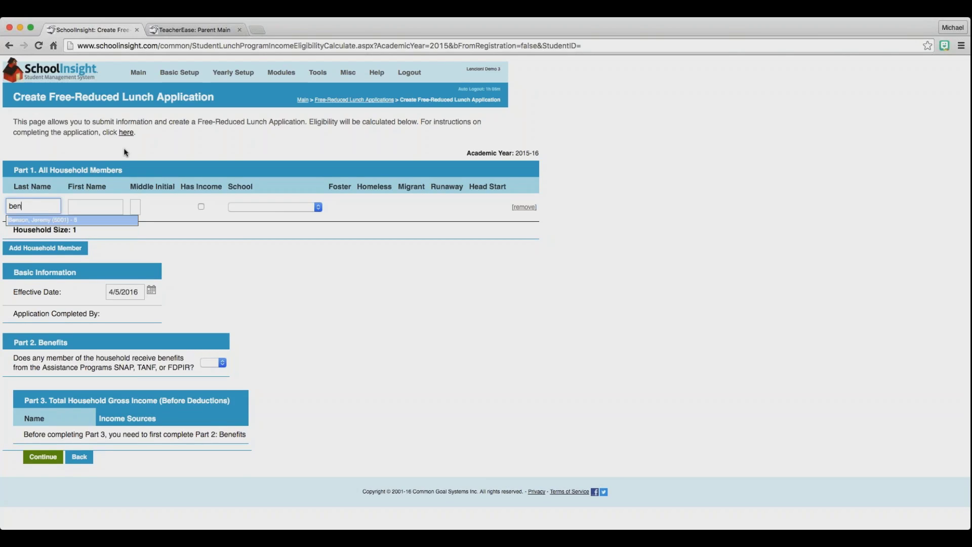
pyautogui.press('Return')
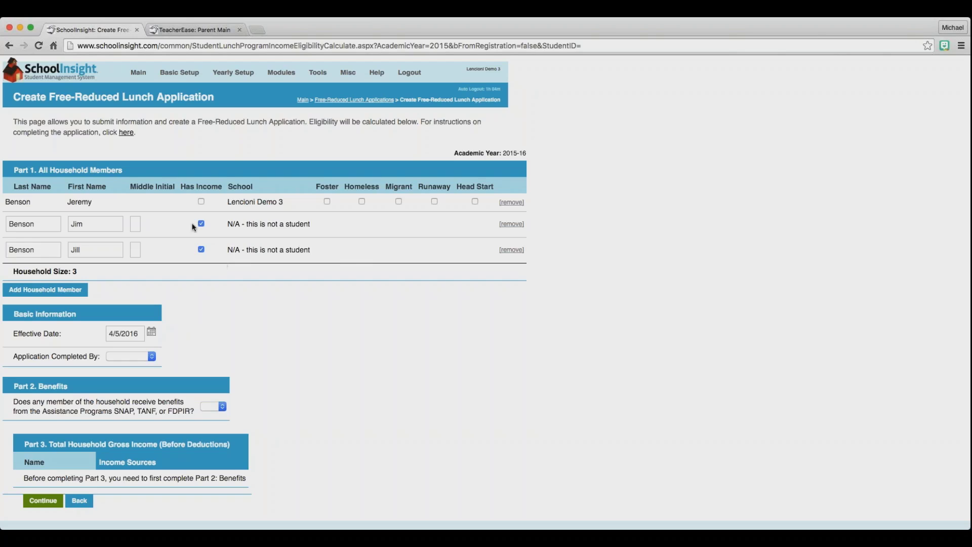
pyautogui.click(52, 290)
pyautogui.click(46, 274)
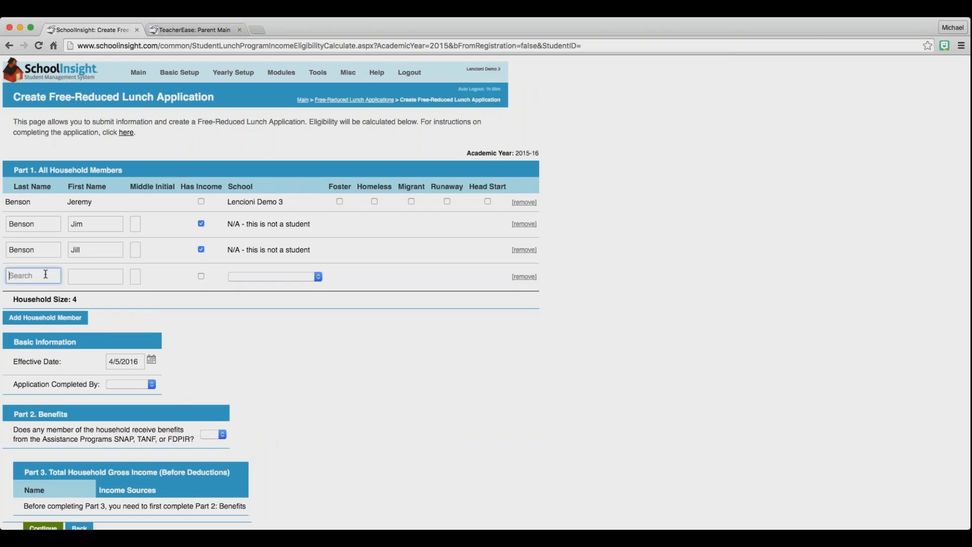
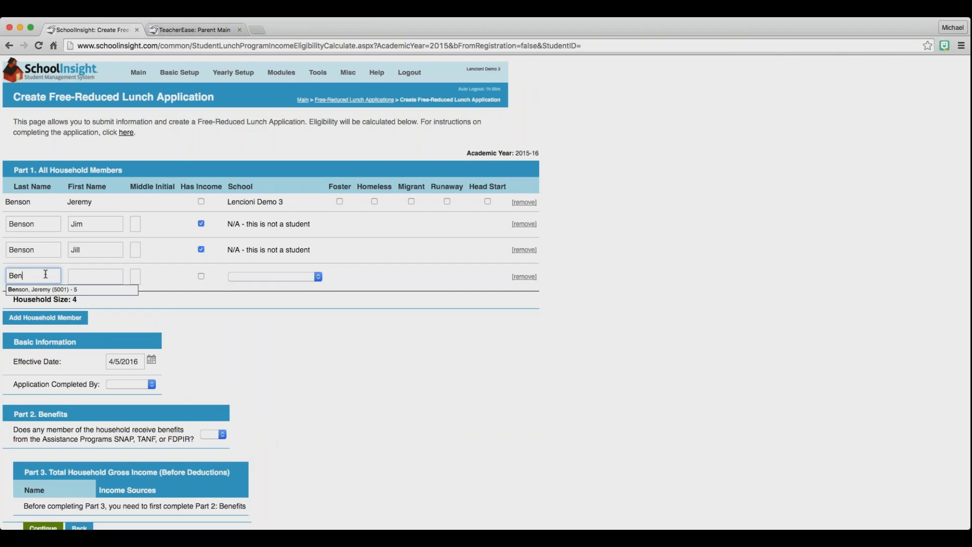
pyautogui.press('Tab')
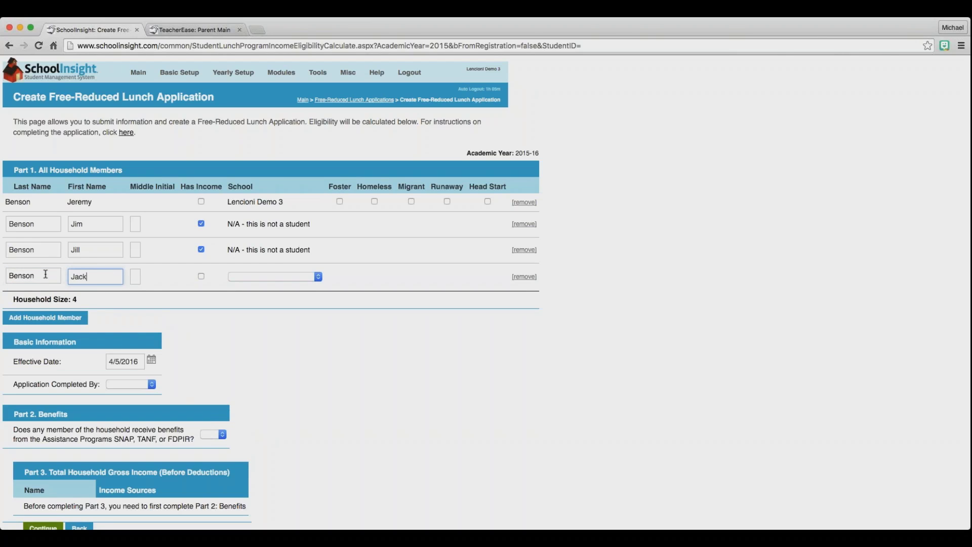
# Try income and school options on the trial household member, then remove that extra row.
pyautogui.click(202, 277)
pyautogui.click(202, 277)
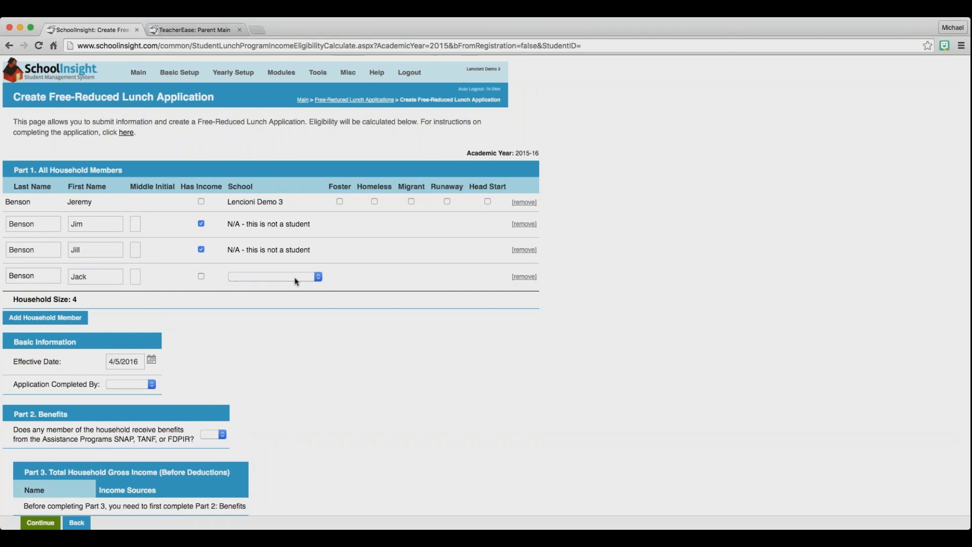
pyautogui.click(314, 280)
pyautogui.click(301, 311)
pyautogui.click(290, 279)
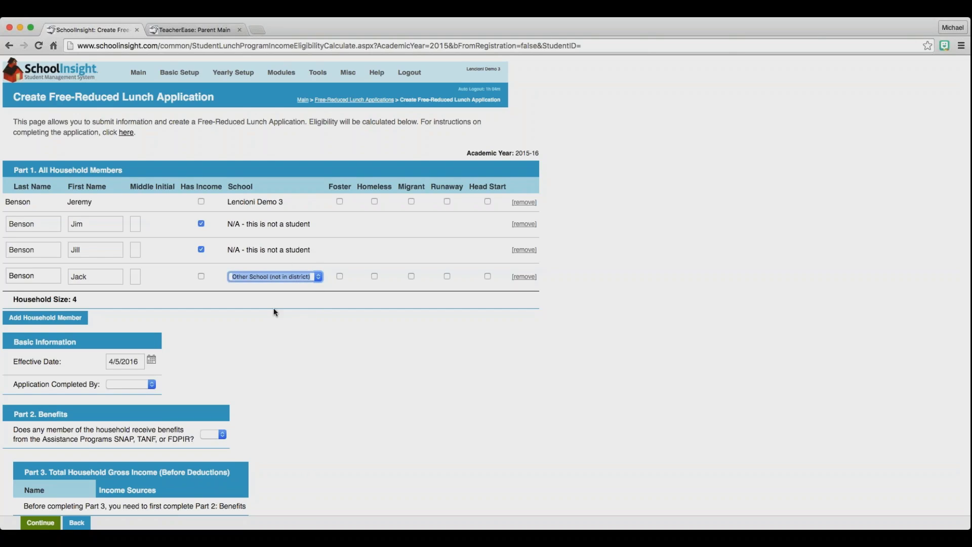
pyautogui.click(272, 330)
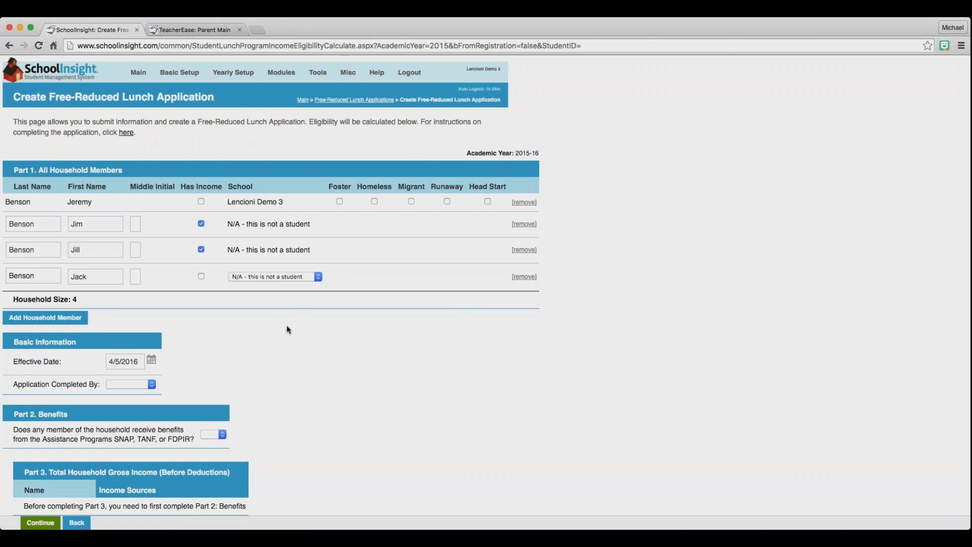
pyautogui.click(524, 277)
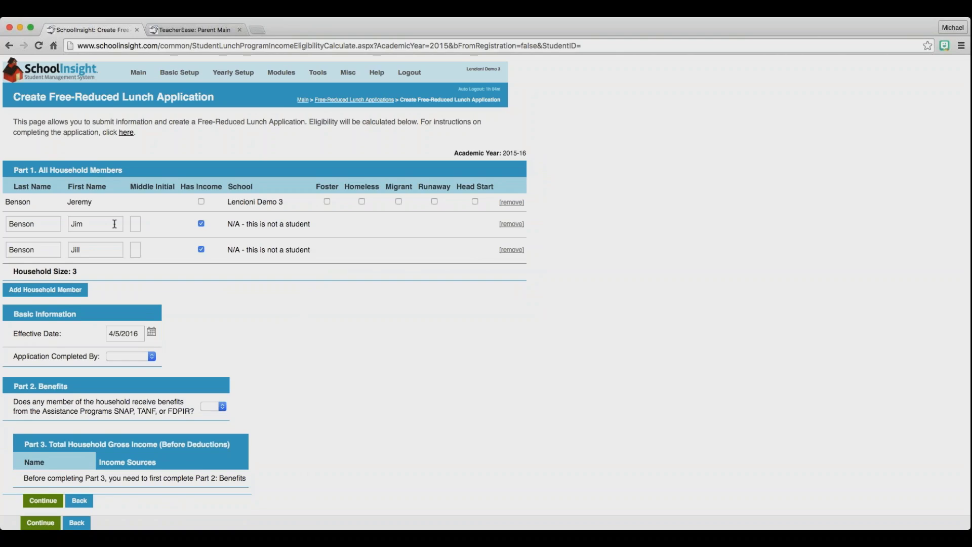
pyautogui.scroll(-1, 21, 299)
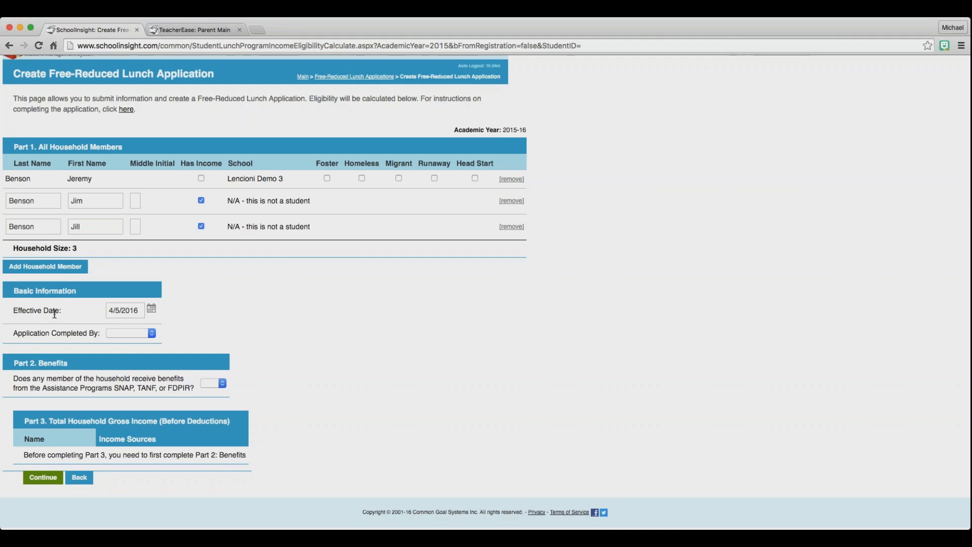
pyautogui.click(144, 332)
# Record the second adult as the application's completer and answer No to SNAP/TANF/FDPIR benefits.
pyautogui.press('Down')
pyautogui.click(209, 386)
pyautogui.click(207, 400)
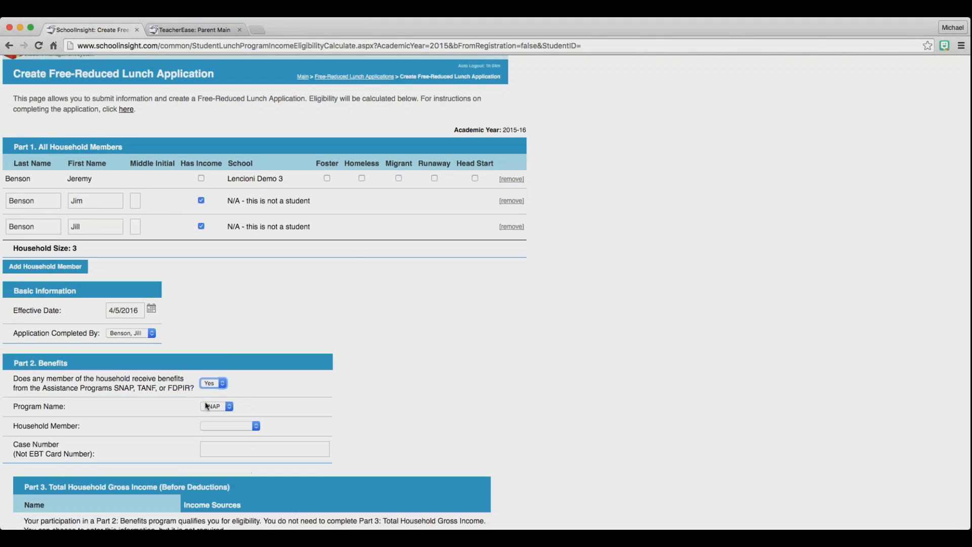
pyautogui.scroll(-3, 201, 415)
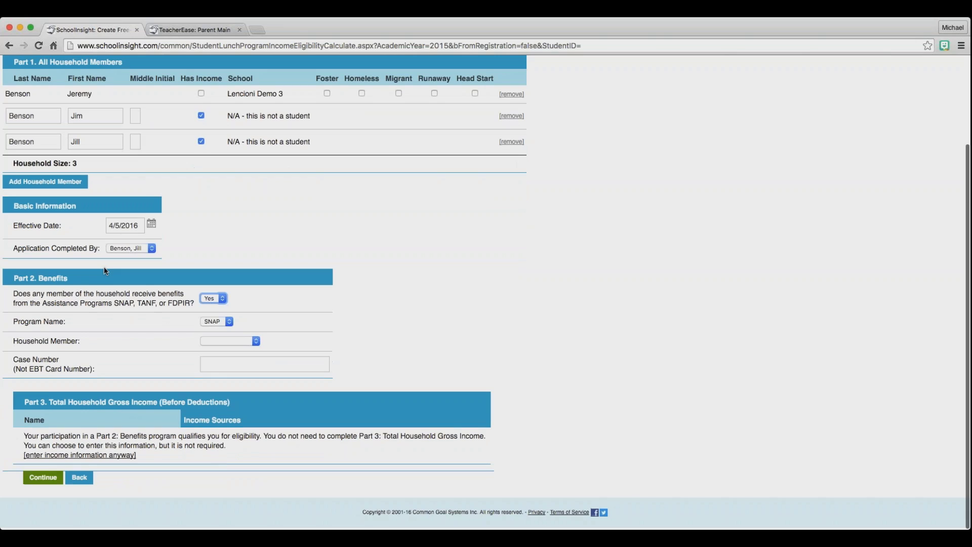
pyautogui.click(221, 322)
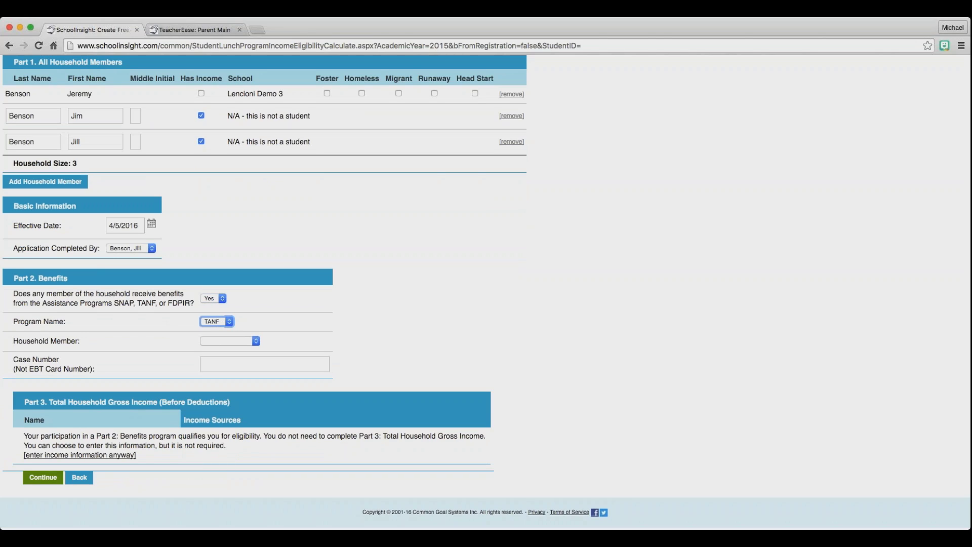
pyautogui.click(221, 298)
pyautogui.click(219, 293)
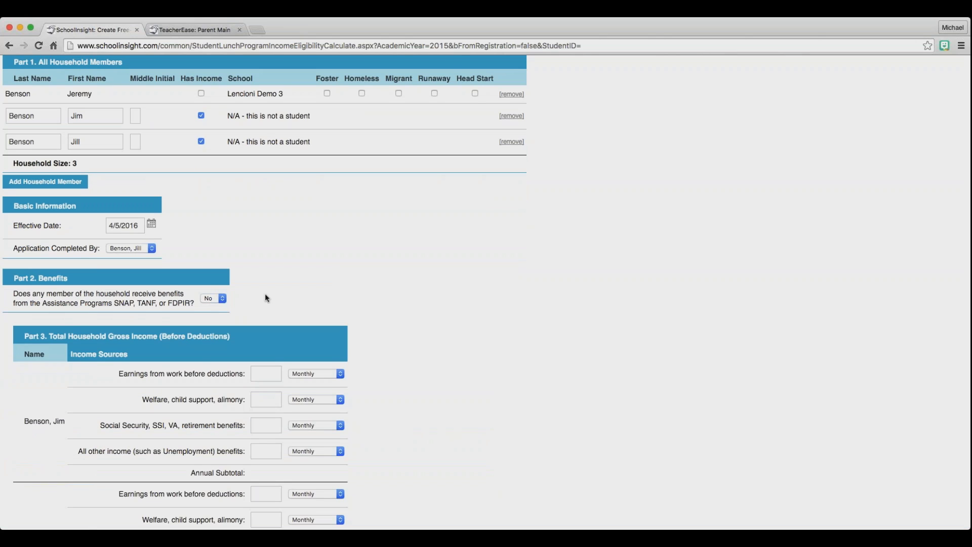
# Set the first adult's earnings frequency to Monthly with an initial amount of 2000.
pyautogui.scroll(-3, 267, 292)
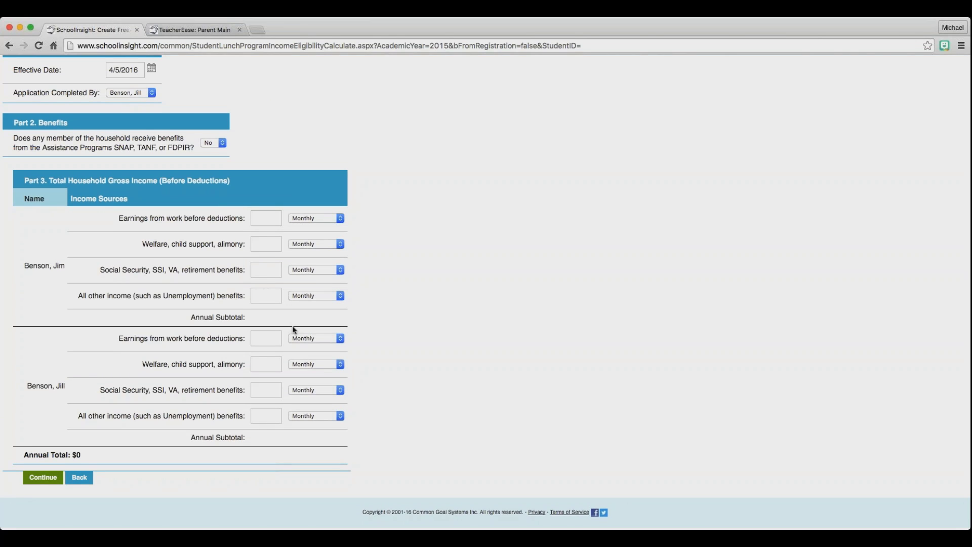
pyautogui.scroll(3, 294, 330)
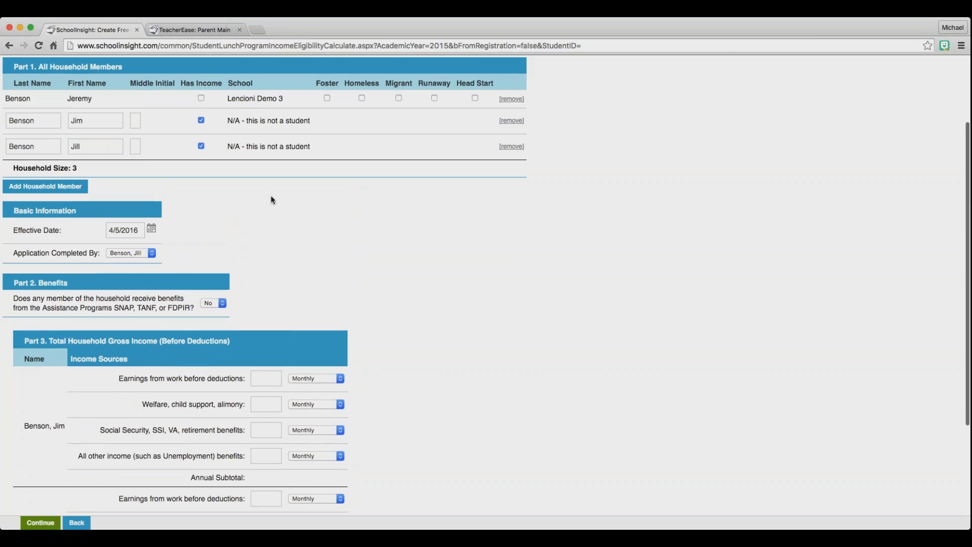
pyautogui.moveTo(180, 84); pyautogui.dragTo(225, 84)
pyautogui.click(238, 296)
pyautogui.scroll(-3, 238, 296)
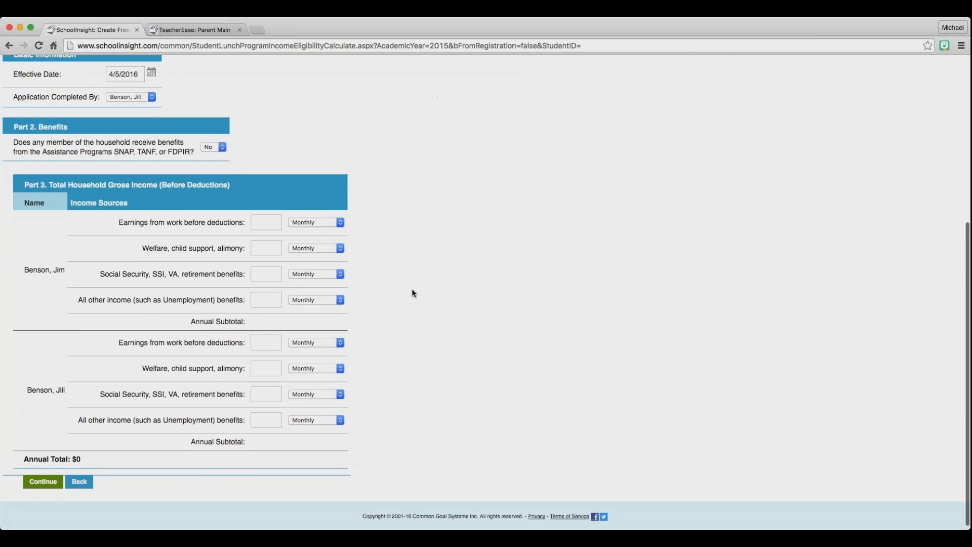
pyautogui.click(339, 222)
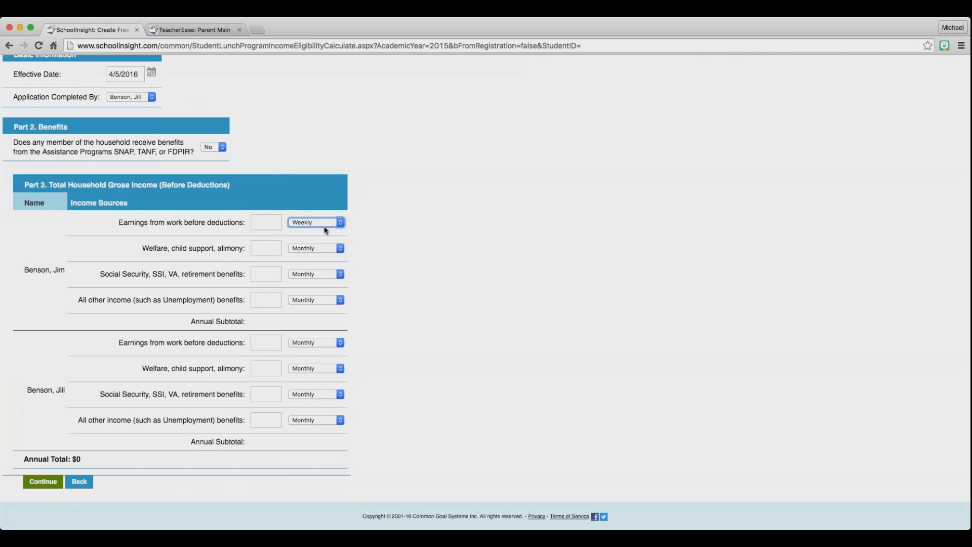
pyautogui.press('Down')
pyautogui.press('Down')
pyautogui.press('Down')
pyautogui.press('Up')
pyautogui.click(259, 223)
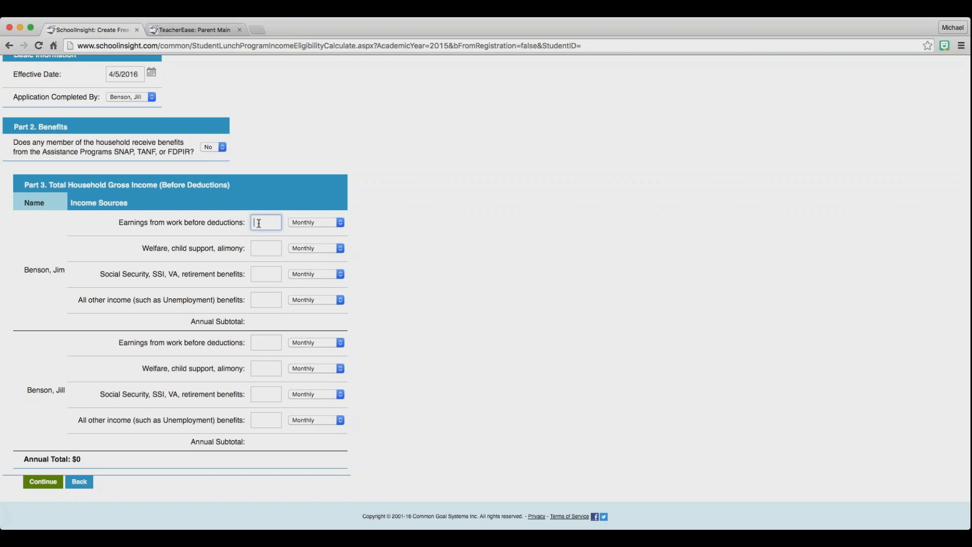
pyautogui.write('2000')
pyautogui.click(389, 306)
# Enter 200 for the second adult and correct the first adult's earnings to 500, totalling $8,400.
pyautogui.click(275, 343)
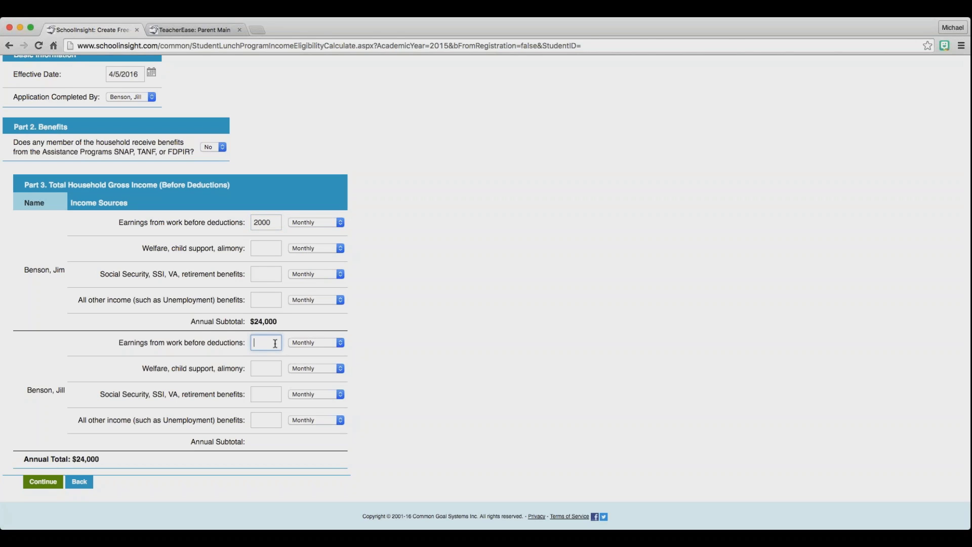
pyautogui.write('200')
pyautogui.click(255, 222)
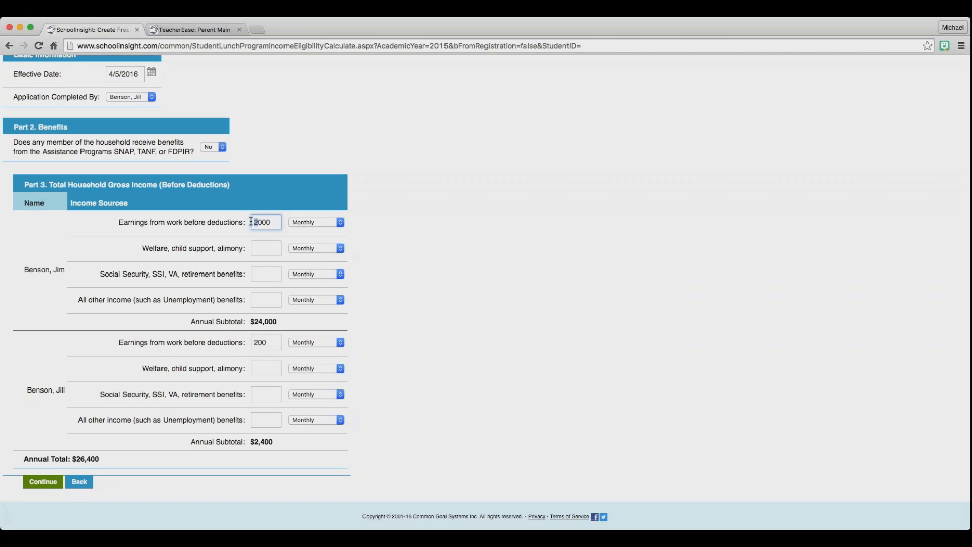
pyautogui.doubleClick(261, 224)
pyautogui.press('BackSpace')
pyautogui.write('500')
pyautogui.click(375, 267)
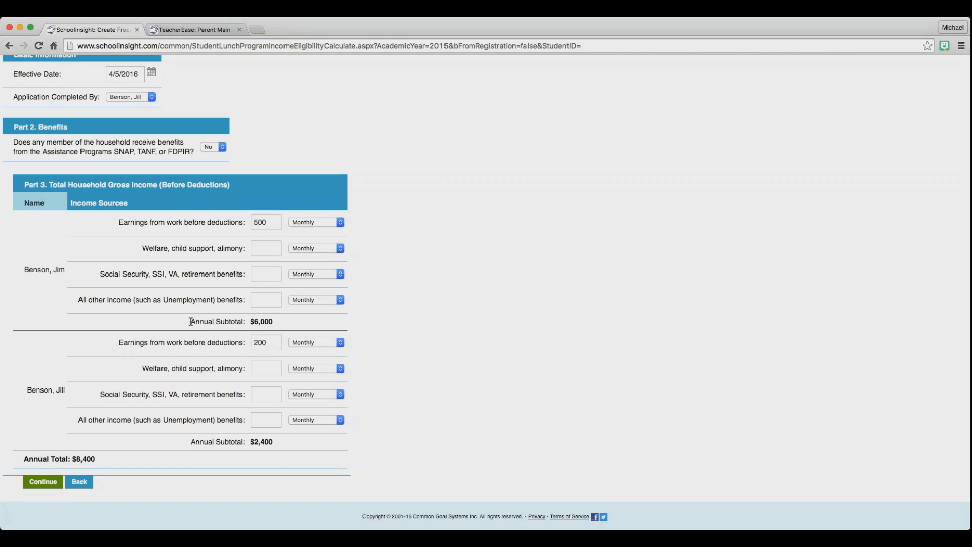
pyautogui.moveTo(189, 321); pyautogui.dragTo(284, 324)
pyautogui.moveTo(190, 442); pyautogui.dragTo(271, 443)
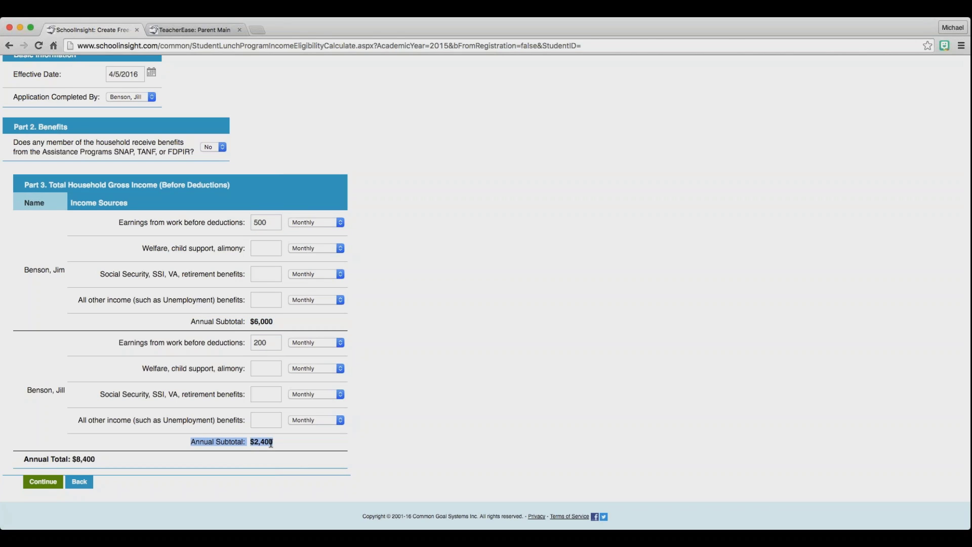
pyautogui.moveTo(22, 458); pyautogui.dragTo(100, 460)
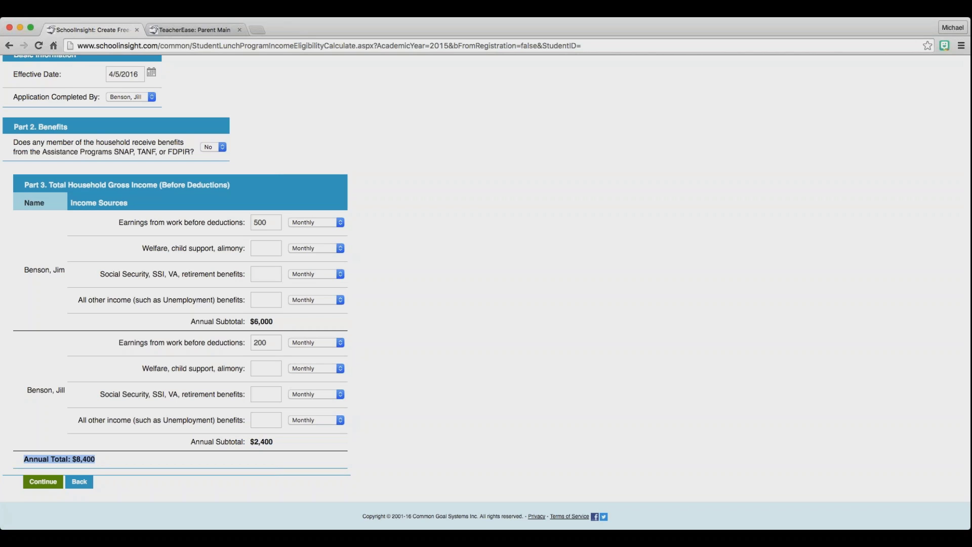
pyautogui.click(248, 516)
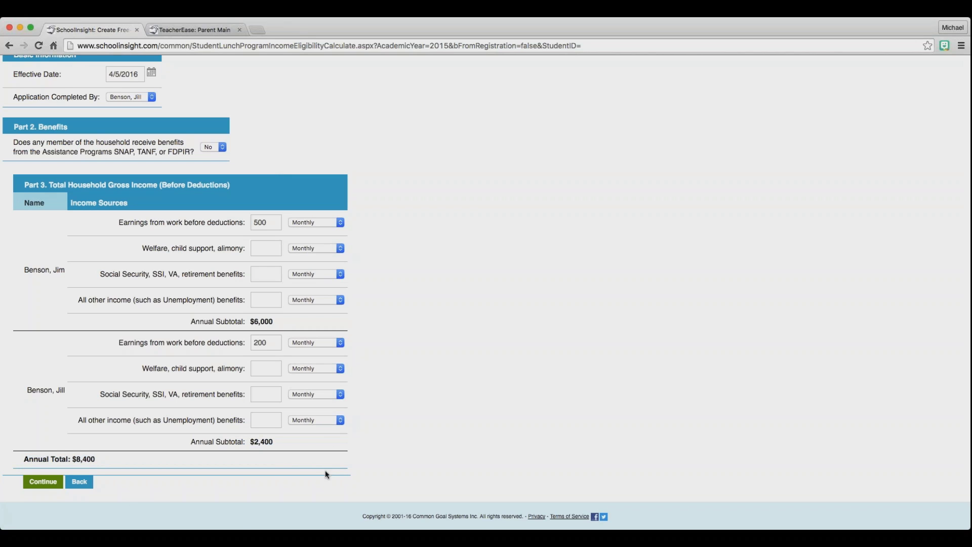
# Submit the income details and save the Free-eligible application, going to approval.
pyautogui.click(40, 481)
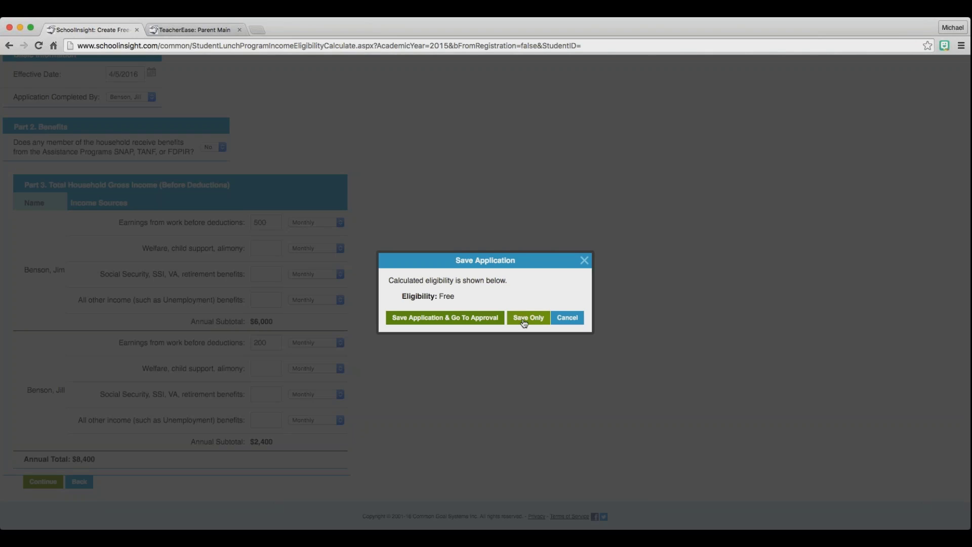
pyautogui.click(478, 318)
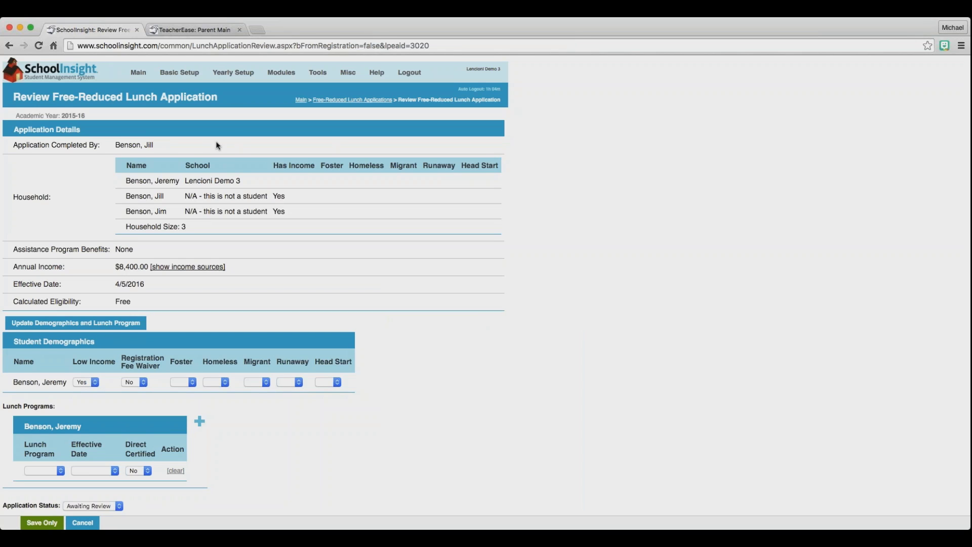
pyautogui.click(195, 30)
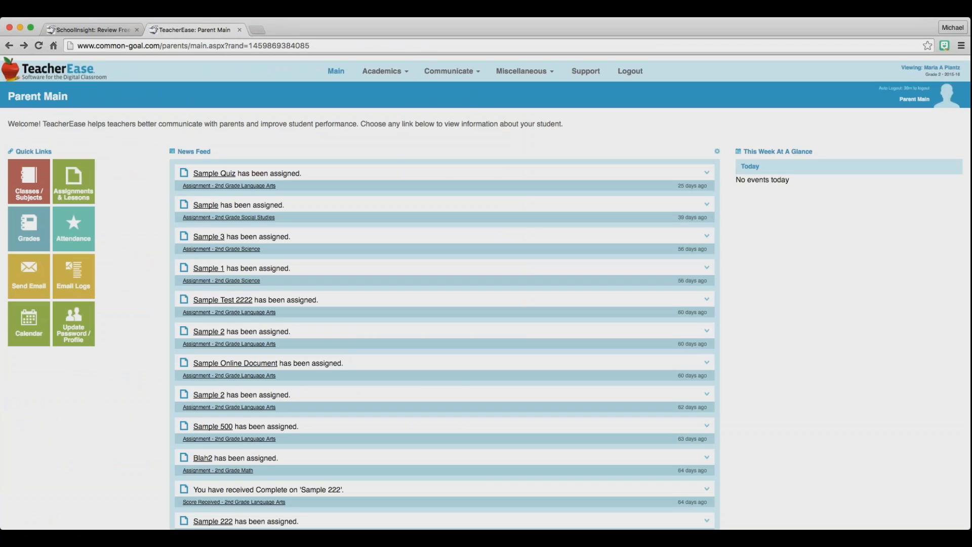
# Start a new Free/Reduced Lunch Application, answering No to assistance benefits.
pyautogui.click(526, 75)
pyautogui.click(509, 134)
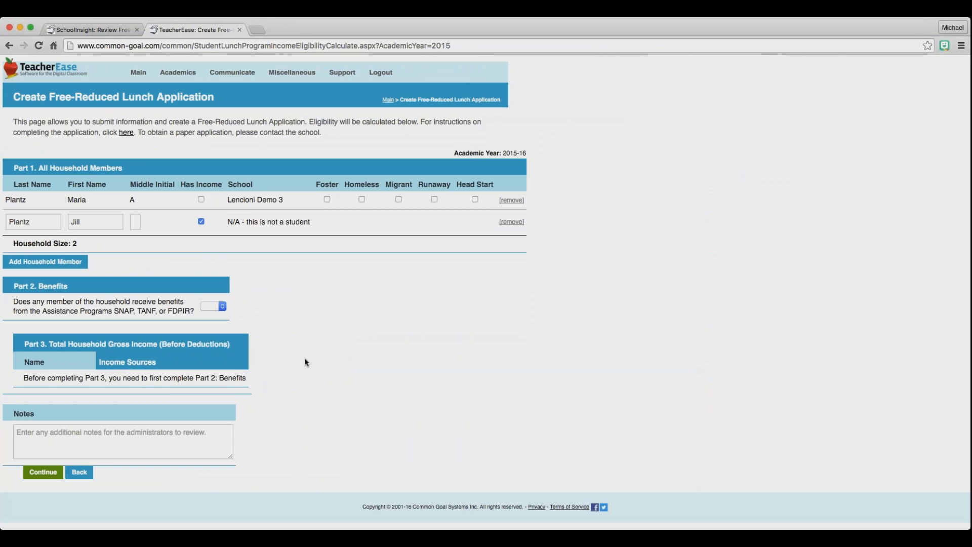
pyautogui.click(213, 306)
pyautogui.click(211, 314)
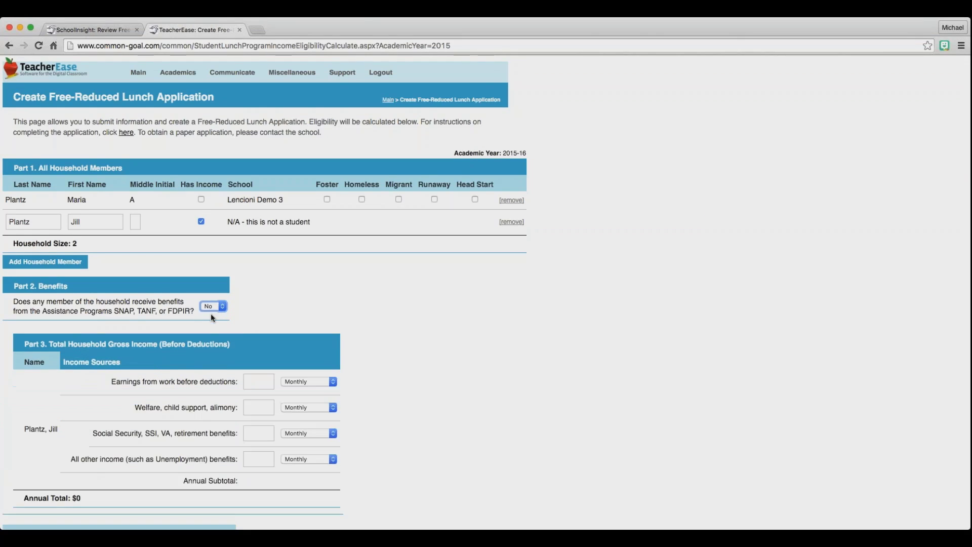
# Enter work earnings of 500 Twice Monthly, giving $12,000 a year.
pyautogui.click(264, 383)
pyautogui.write('500')
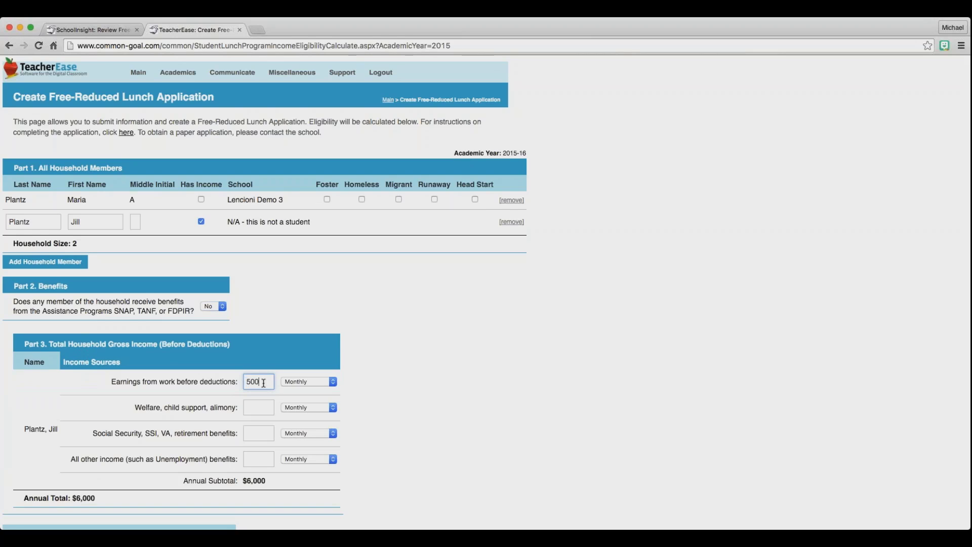
pyautogui.click(328, 384)
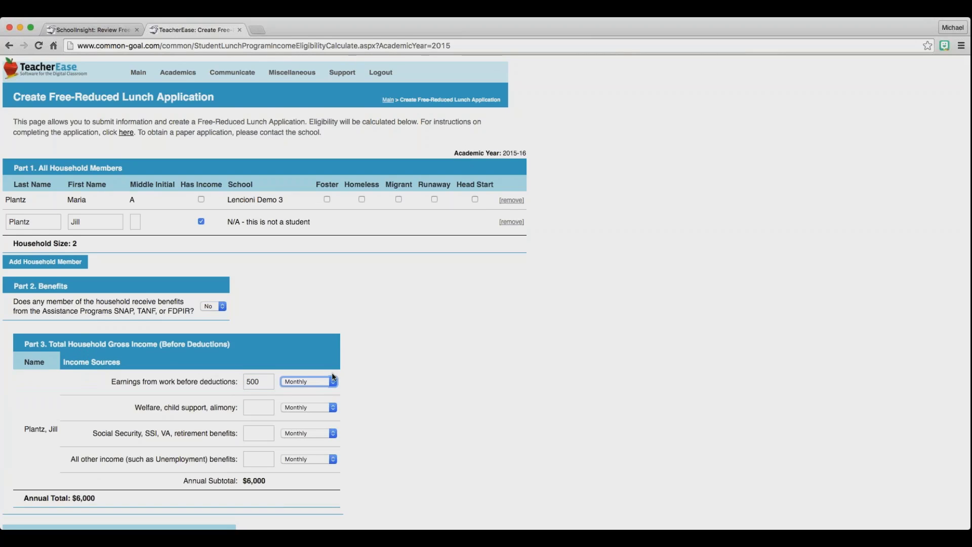
pyautogui.press('Up')
pyautogui.scroll(-1, 362, 389)
pyautogui.scroll(-3, 360, 389)
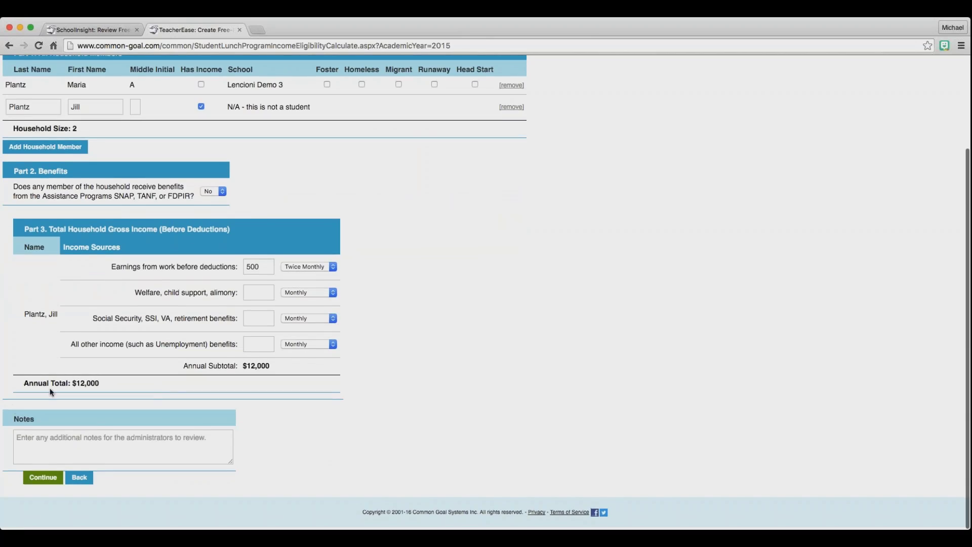
pyautogui.click(59, 448)
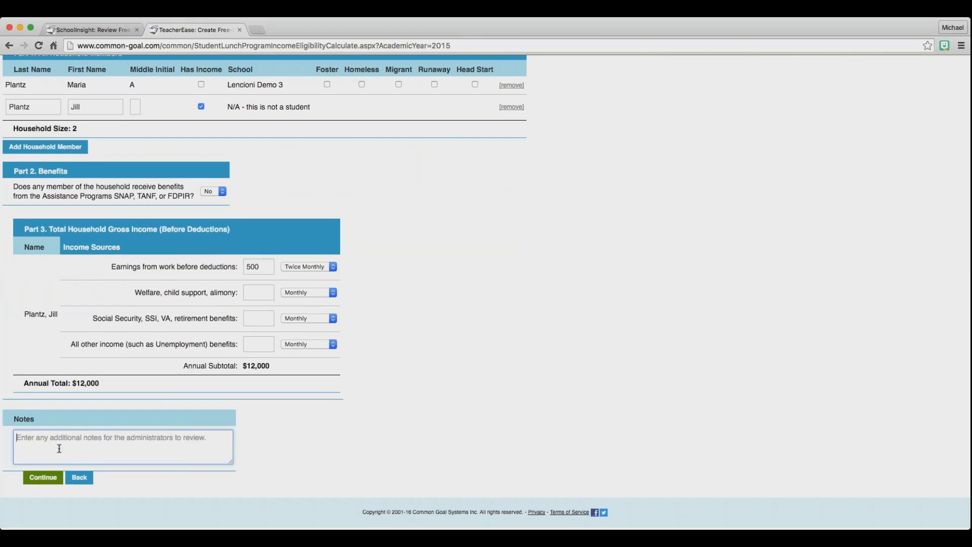
# Sign with the parent's digital signature and last four SSN digits, then submit the application.
pyautogui.click(44, 476)
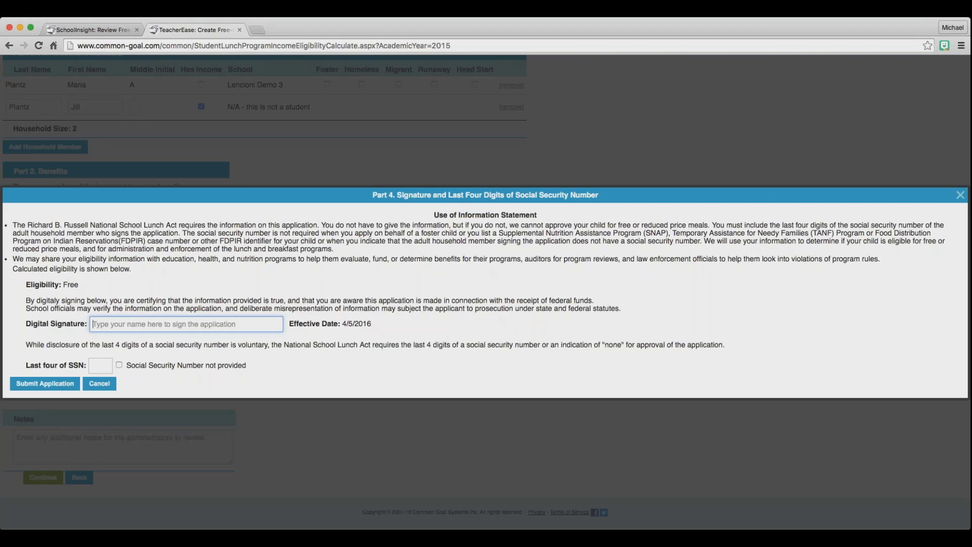
pyautogui.write('Sample ')
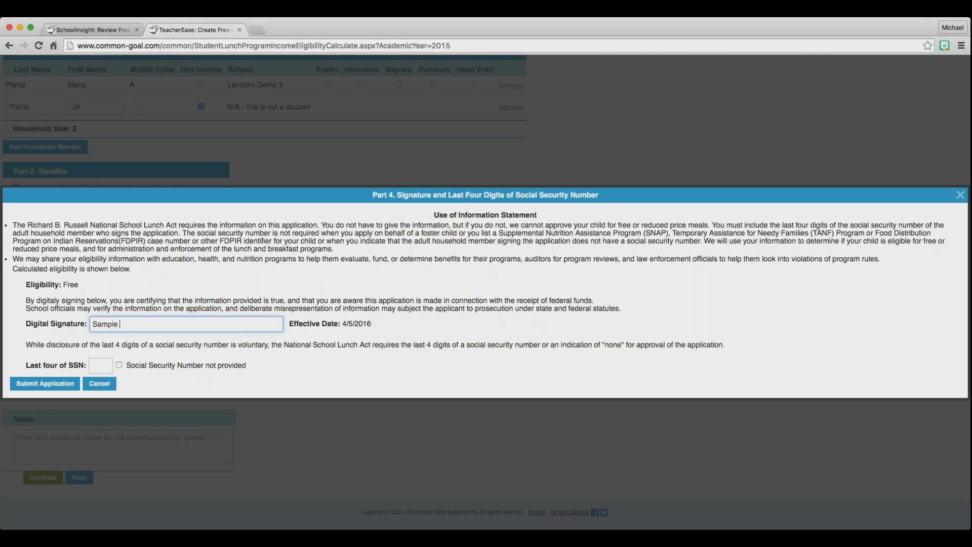
pyautogui.write('Parent')
pyautogui.click(98, 364)
pyautogui.write('1234')
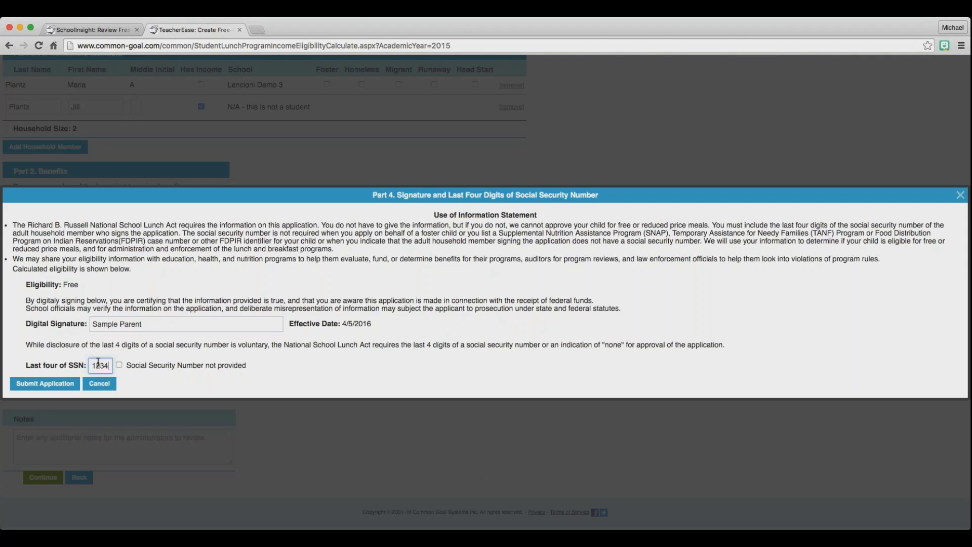
pyautogui.click(45, 385)
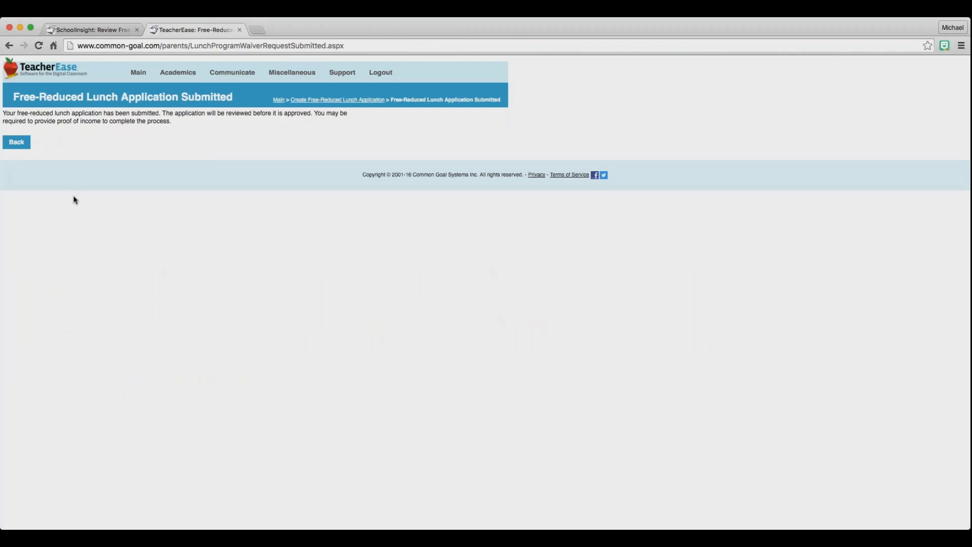
pyautogui.click(101, 29)
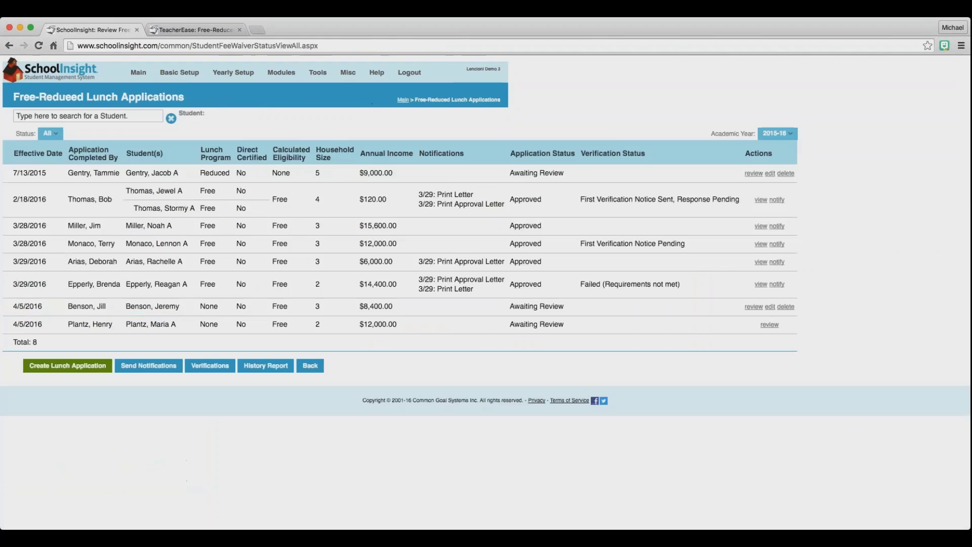
# Filter the list to Awaiting Review and open the $8,400.00 application for review.
pyautogui.click(40, 134)
pyautogui.click(42, 162)
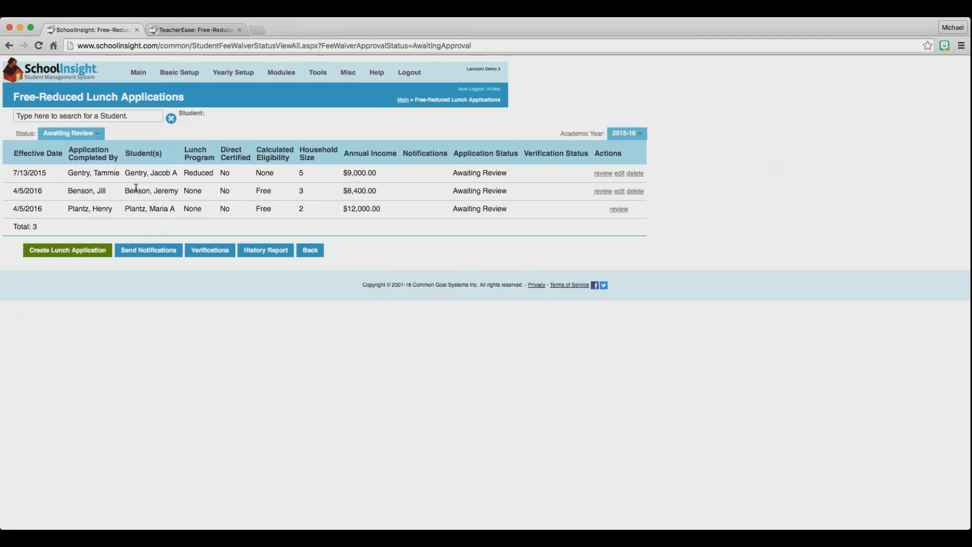
pyautogui.moveTo(133, 191); pyautogui.dragTo(377, 192)
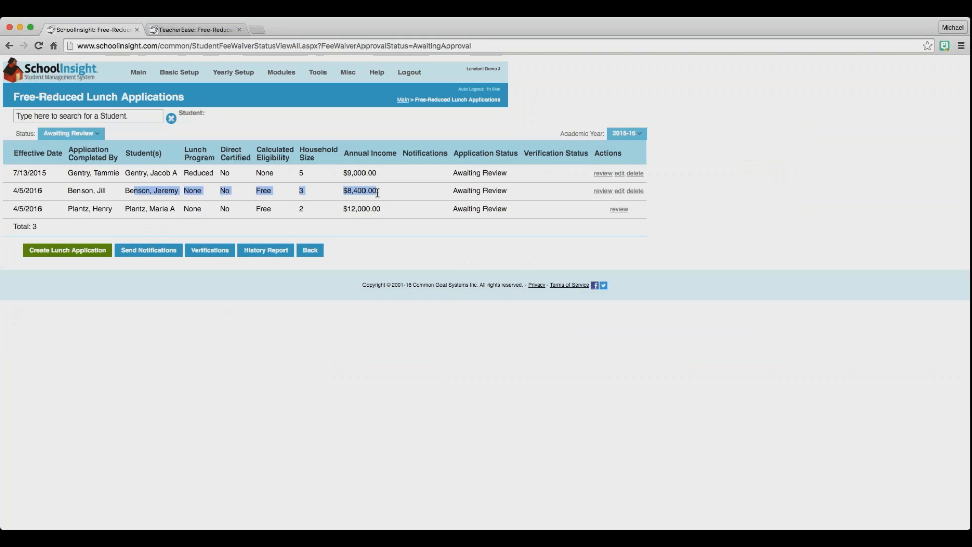
pyautogui.click(377, 193)
pyautogui.moveTo(450, 193); pyautogui.dragTo(501, 194)
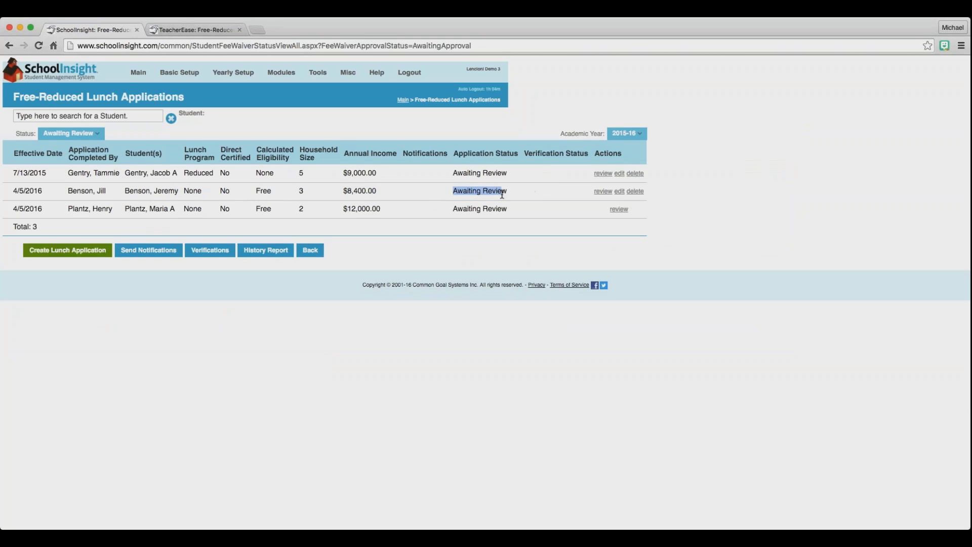
pyautogui.click(602, 192)
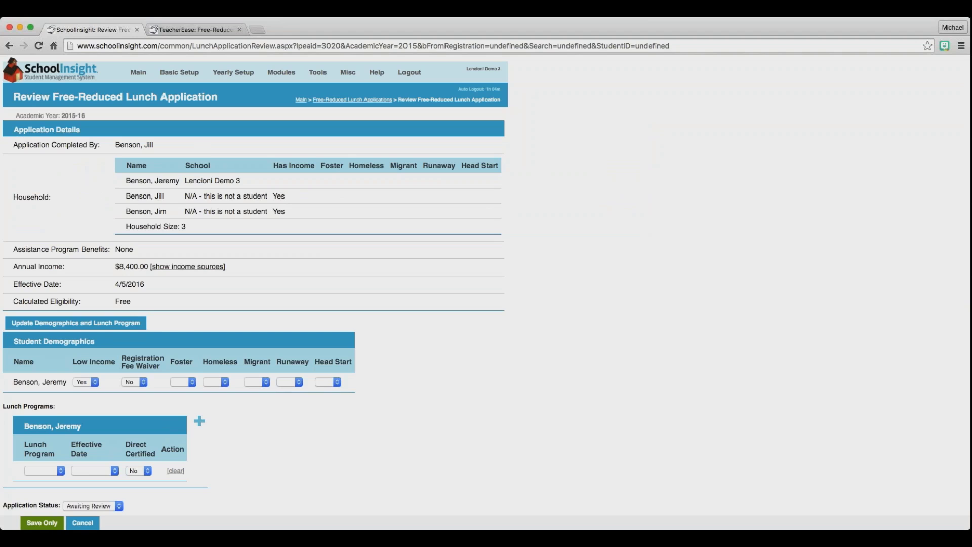
# Apply eligibility to demographics and lunch program, approve without Verify For Cause, and save for notification.
pyautogui.scroll(-2, 253, 293)
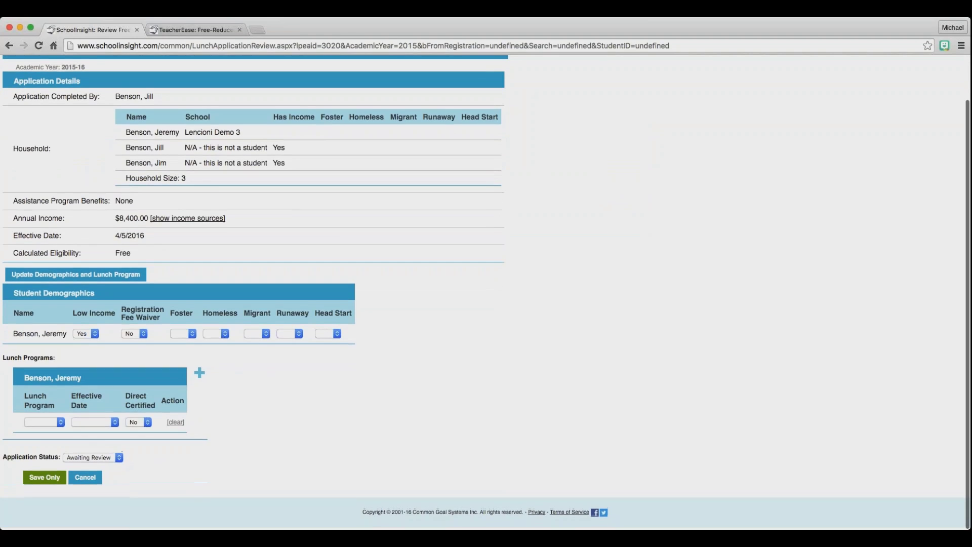
pyautogui.moveTo(13, 293); pyautogui.dragTo(81, 298)
pyautogui.click(77, 311)
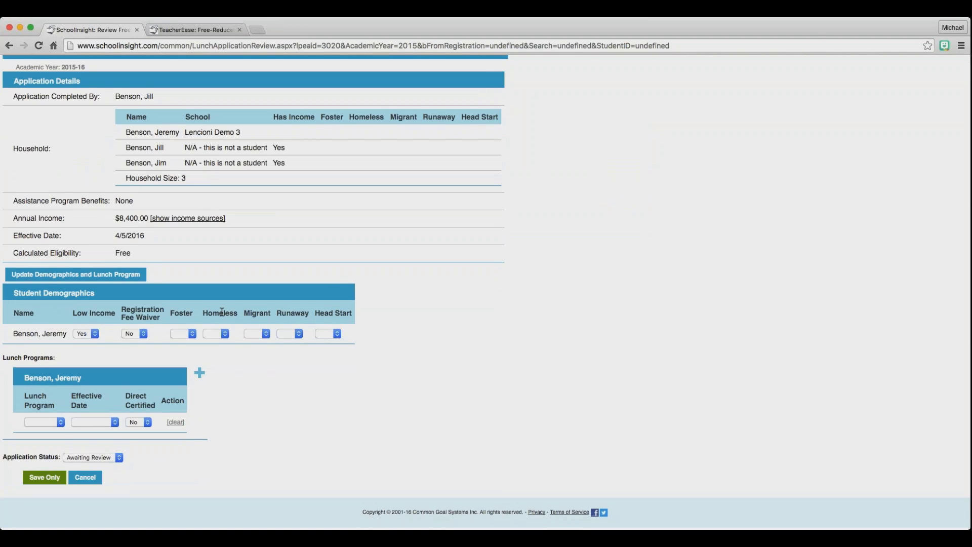
pyautogui.click(61, 277)
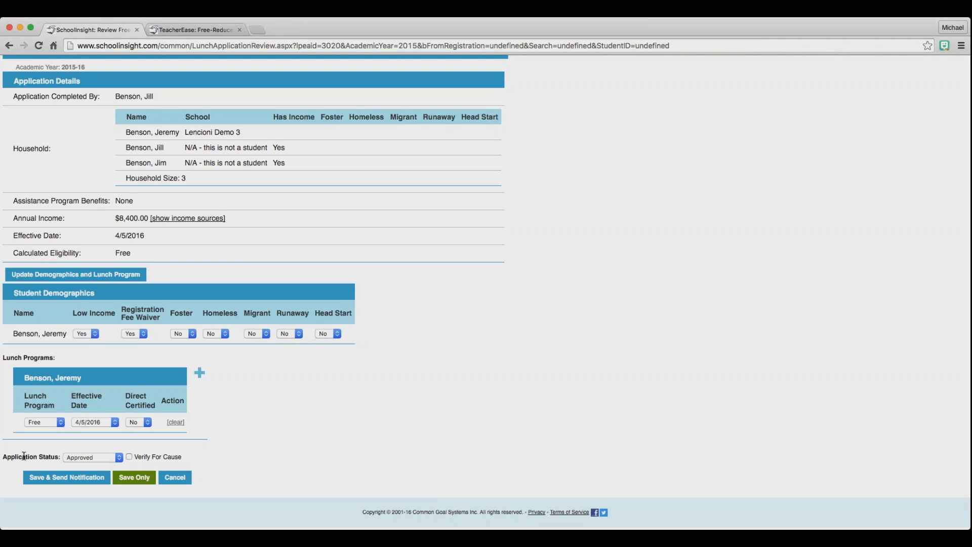
pyautogui.click(89, 461)
pyautogui.click(221, 458)
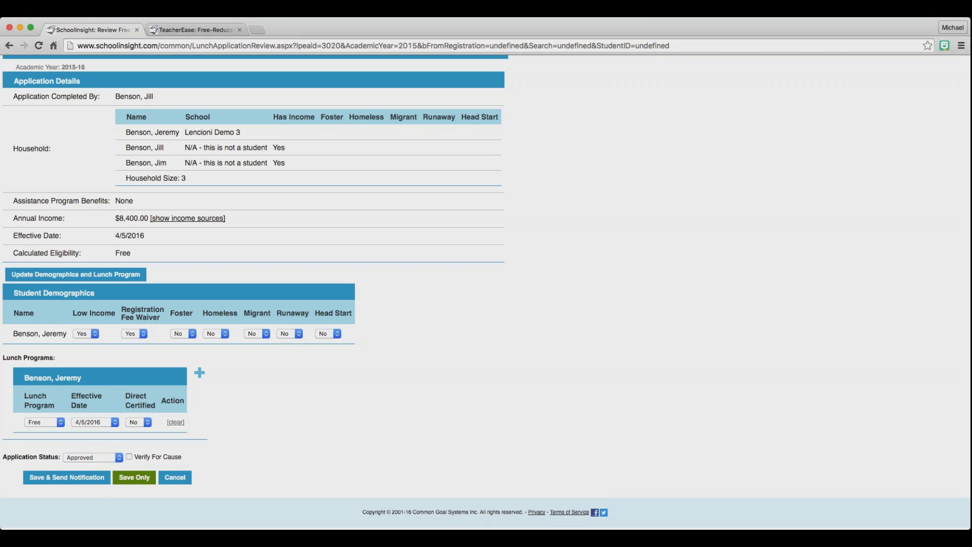
pyautogui.click(129, 458)
pyautogui.click(77, 478)
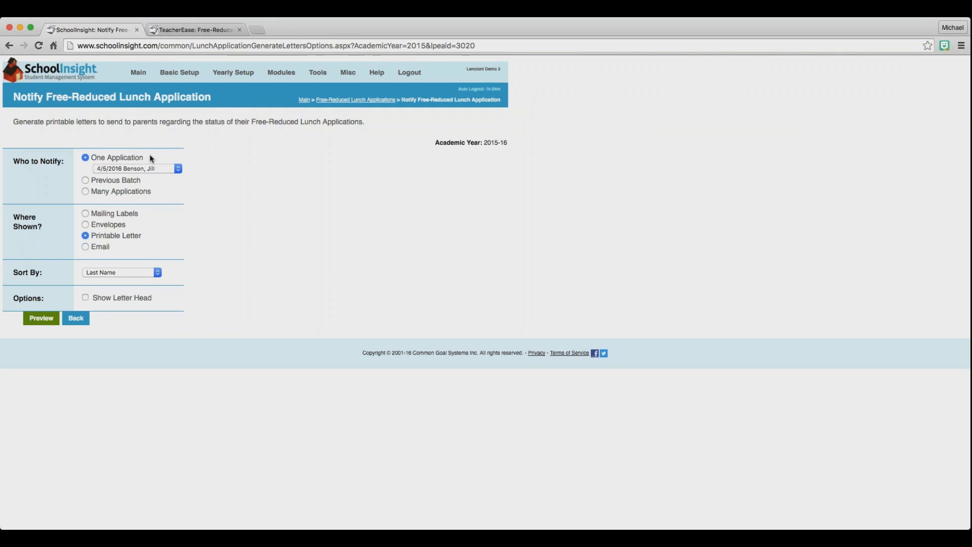
# Choose Printable Letter, preview and print-and-log the approval letter, then go back to the list.
pyautogui.click(85, 247)
pyautogui.click(85, 236)
pyautogui.click(32, 320)
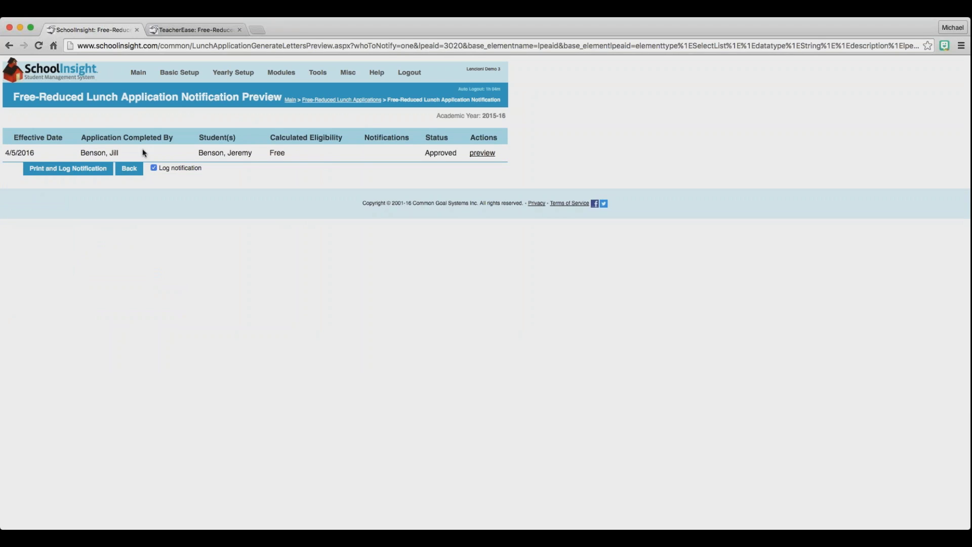
pyautogui.click(65, 171)
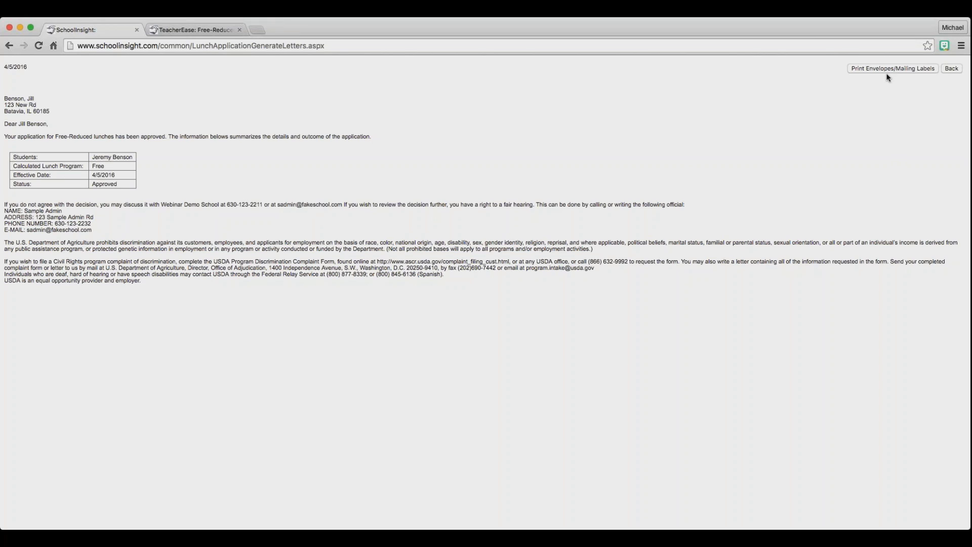
pyautogui.click(952, 69)
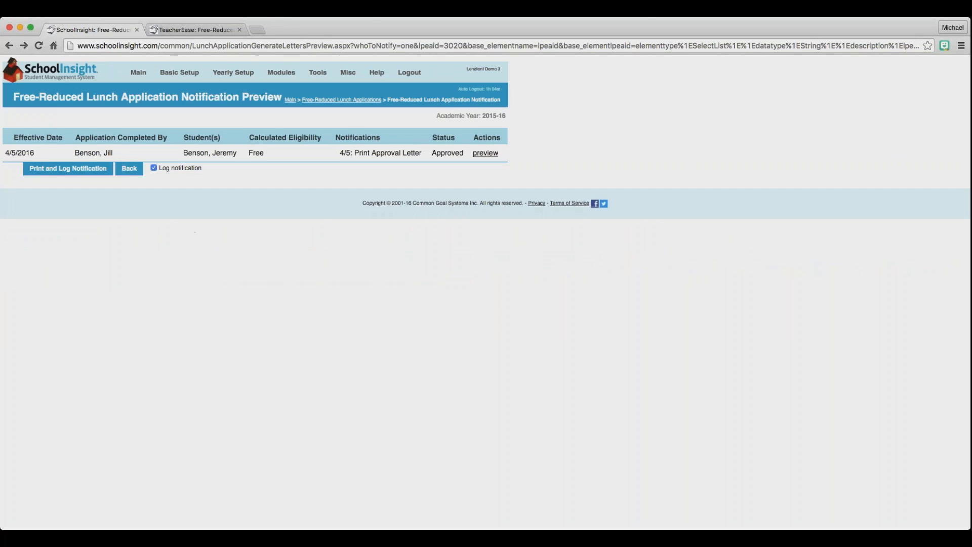
pyautogui.click(127, 169)
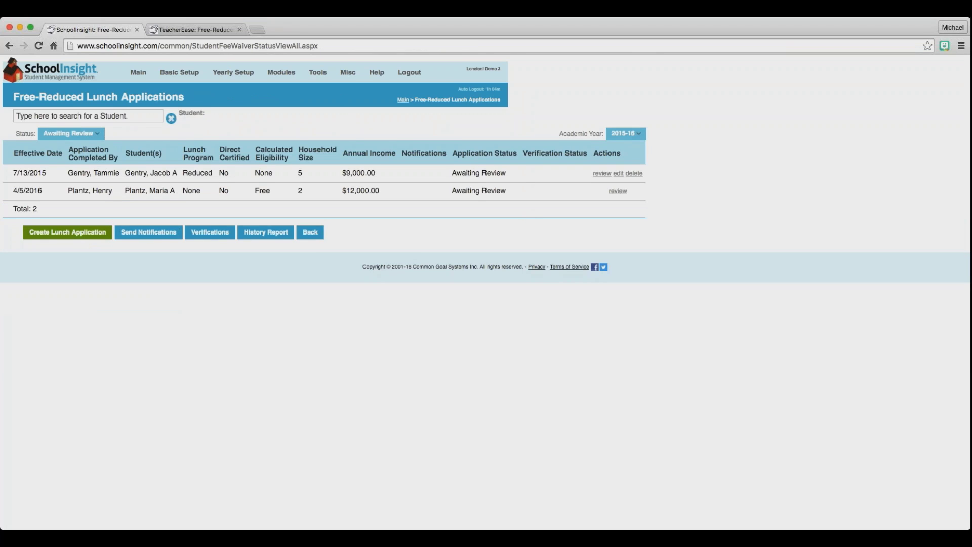
# Set the Status filter to All and check the Approved $8,400.00 row's logged 4/5 letter.
pyautogui.click(81, 134)
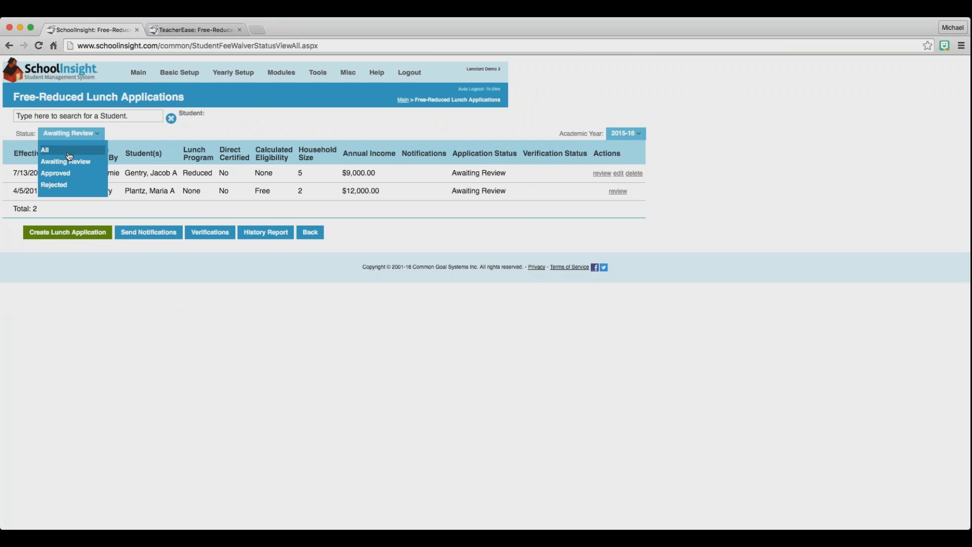
pyautogui.click(70, 153)
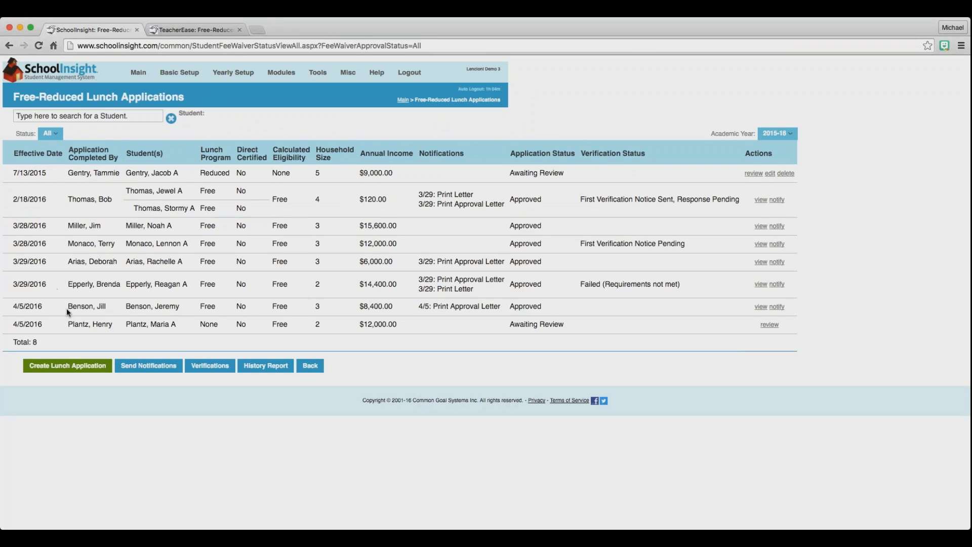
pyautogui.moveTo(66, 307); pyautogui.dragTo(507, 306)
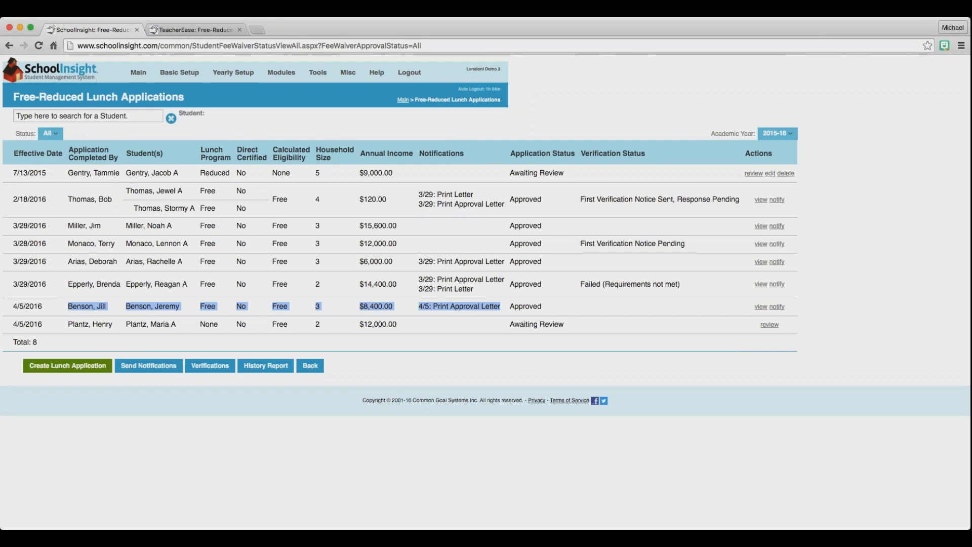
pyautogui.click(420, 139)
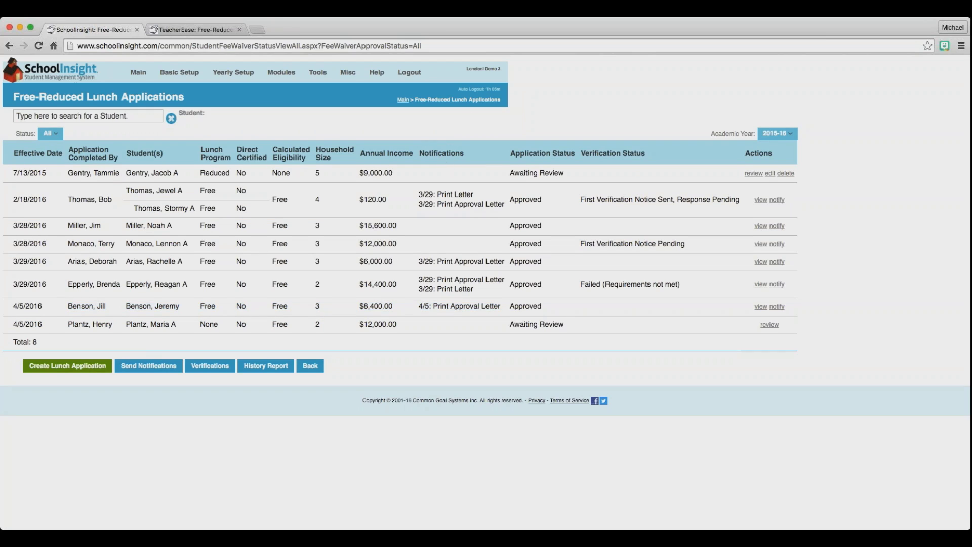
pyautogui.doubleClick(441, 153)
pyautogui.click(251, 292)
pyautogui.moveTo(79, 323); pyautogui.dragTo(548, 325)
# Approve the 4/5/2016 application for Free lunch with Verify For Cause checked, and save it.
pyautogui.click(773, 326)
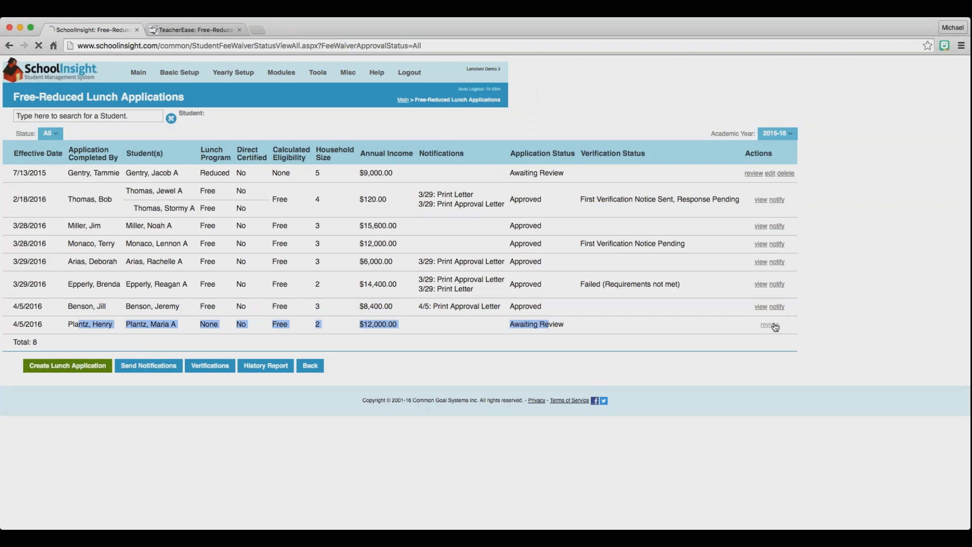
pyautogui.scroll(-3, 237, 443)
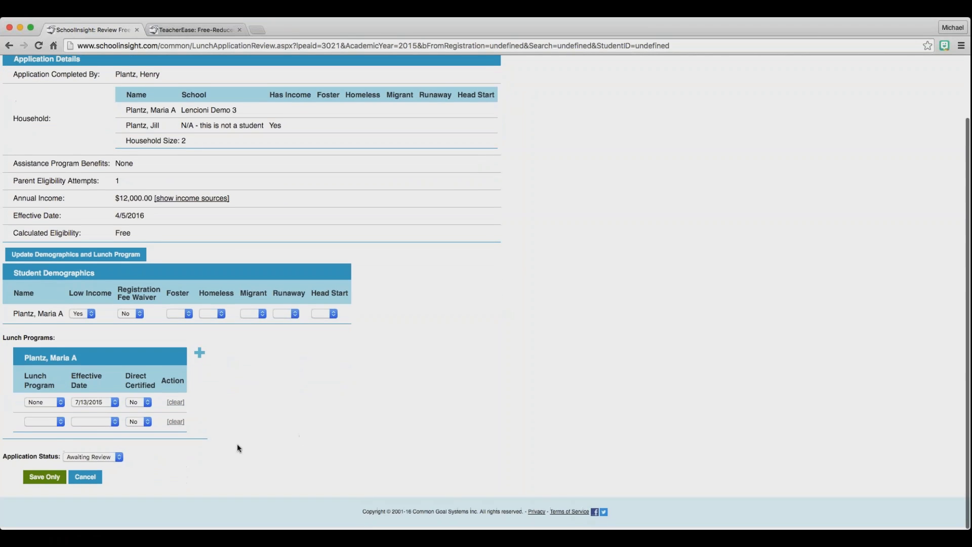
pyautogui.click(108, 256)
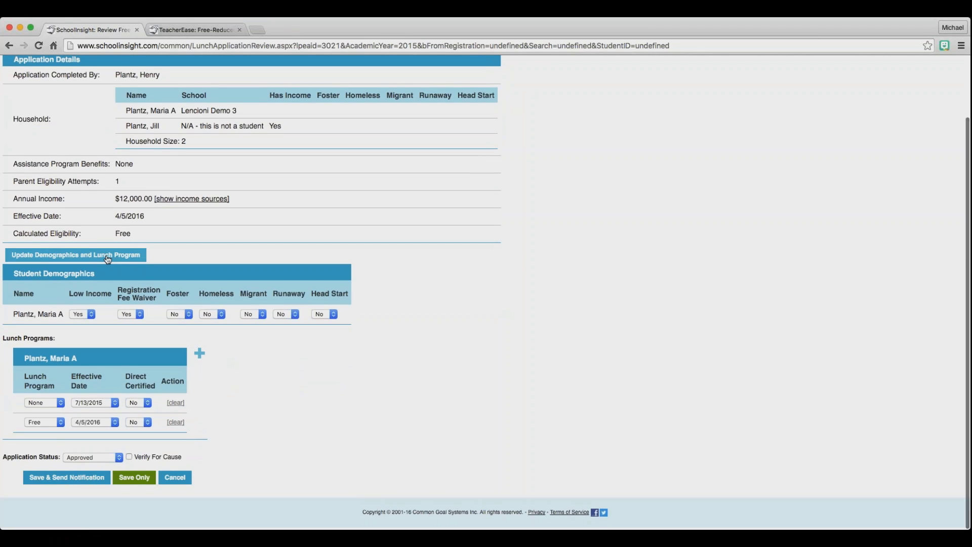
pyautogui.click(129, 456)
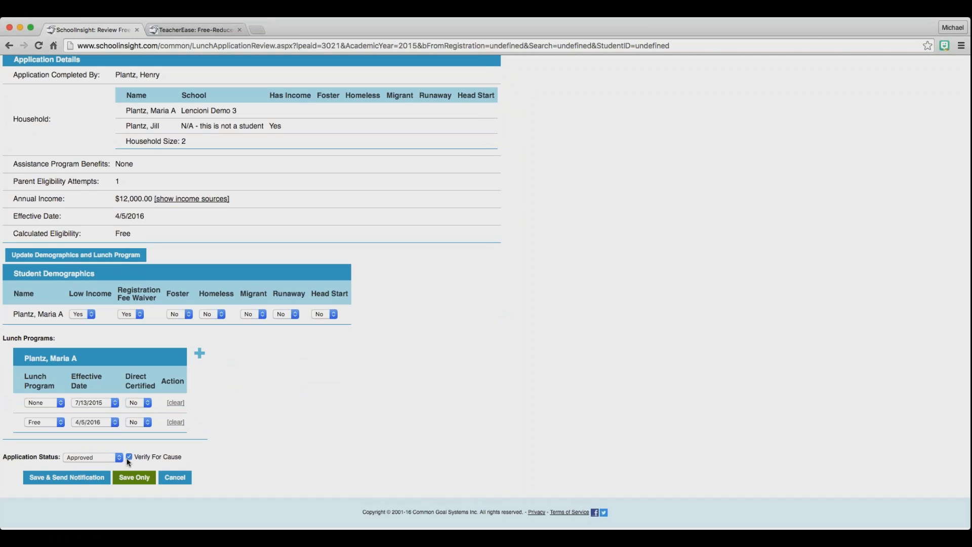
pyautogui.click(78, 476)
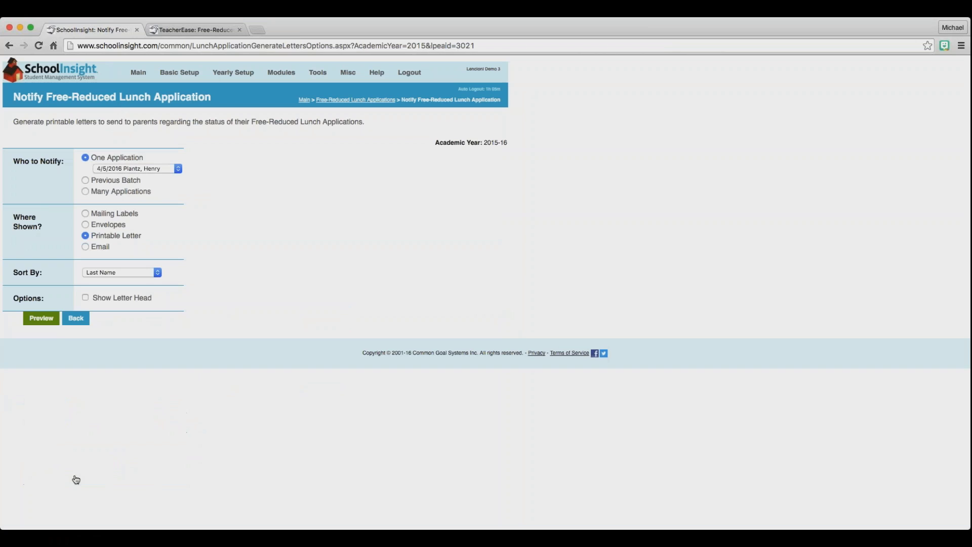
# Preview and print-and-log its approval letter, then confirm First Verification Notice Pending in the list.
pyautogui.click(36, 318)
pyautogui.click(84, 173)
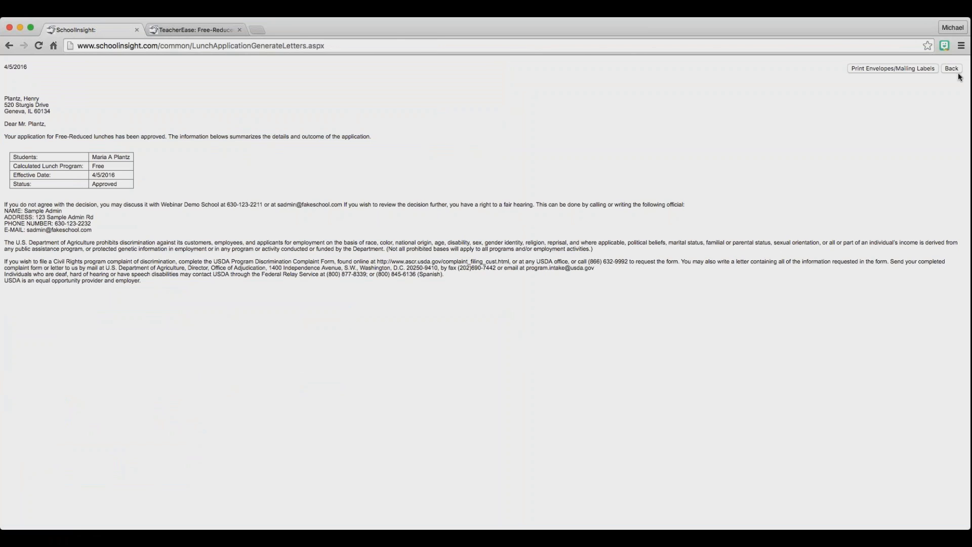
pyautogui.click(953, 69)
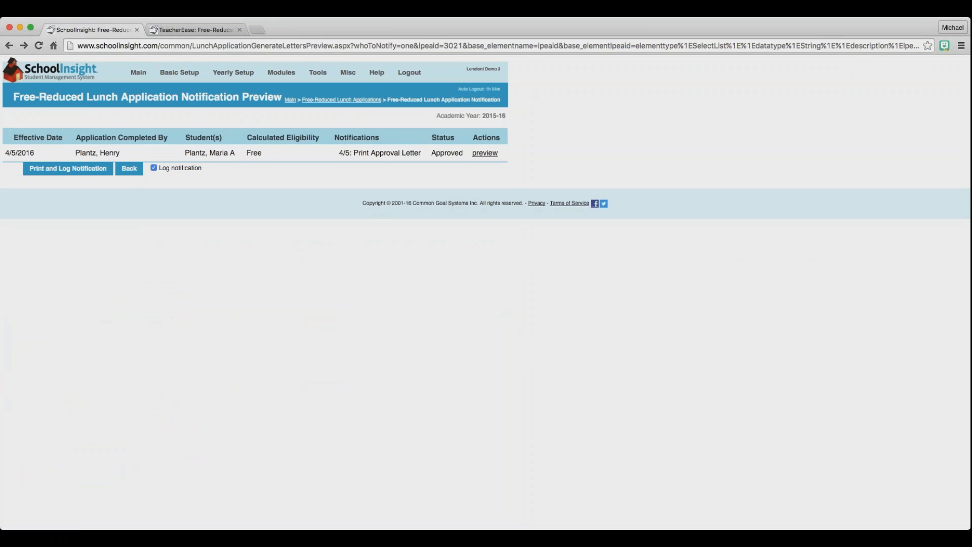
pyautogui.click(361, 100)
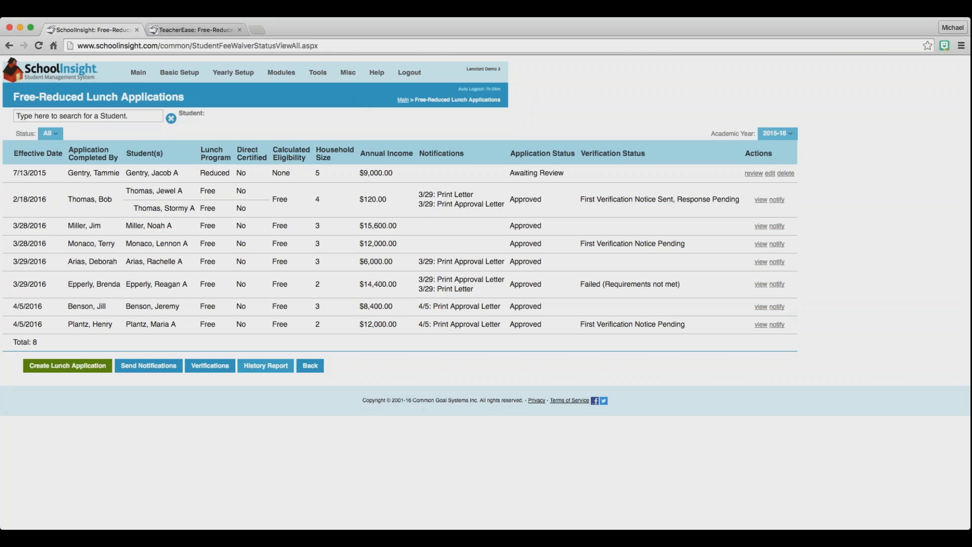
pyautogui.moveTo(430, 324); pyautogui.dragTo(509, 322)
pyautogui.press('super+c')
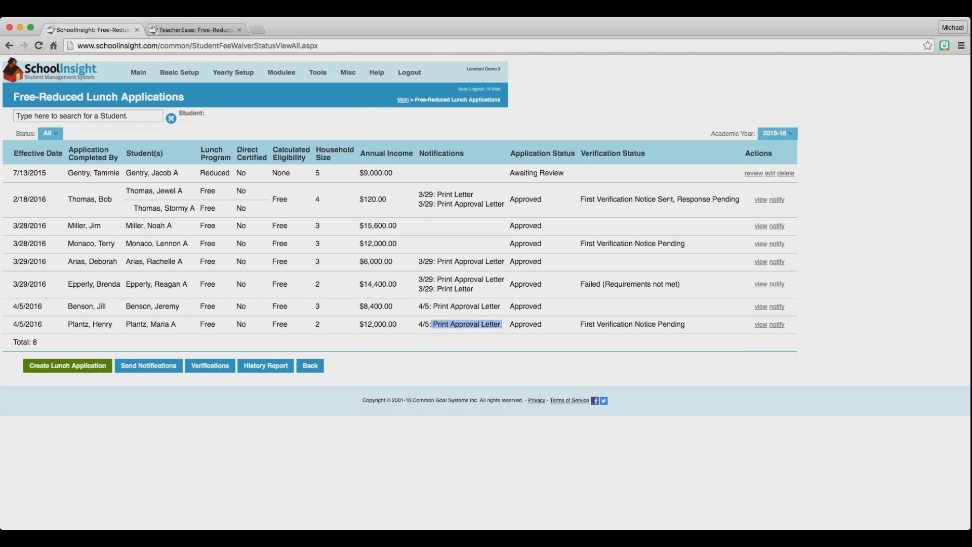
pyautogui.click(580, 325)
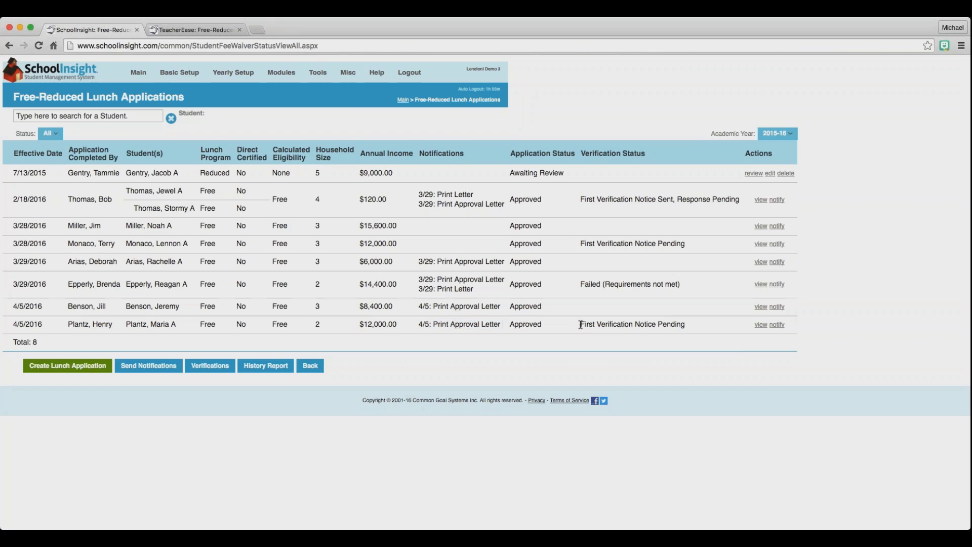
pyautogui.moveTo(580, 325); pyautogui.dragTo(682, 324)
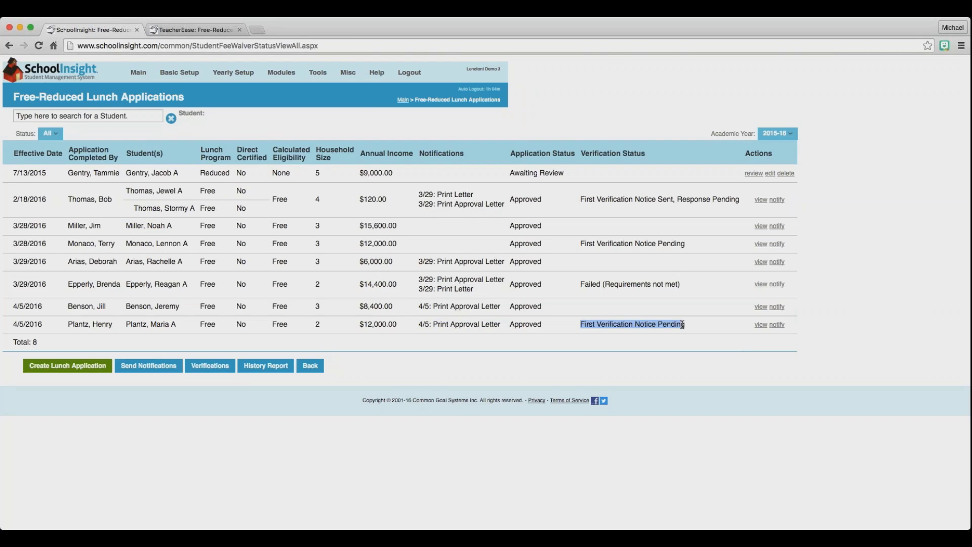
pyautogui.click(667, 324)
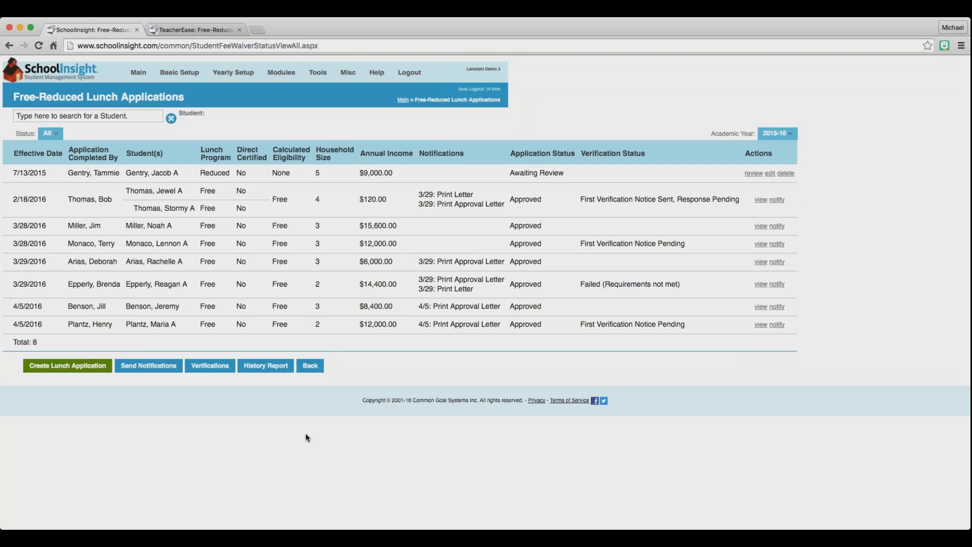
pyautogui.click(210, 365)
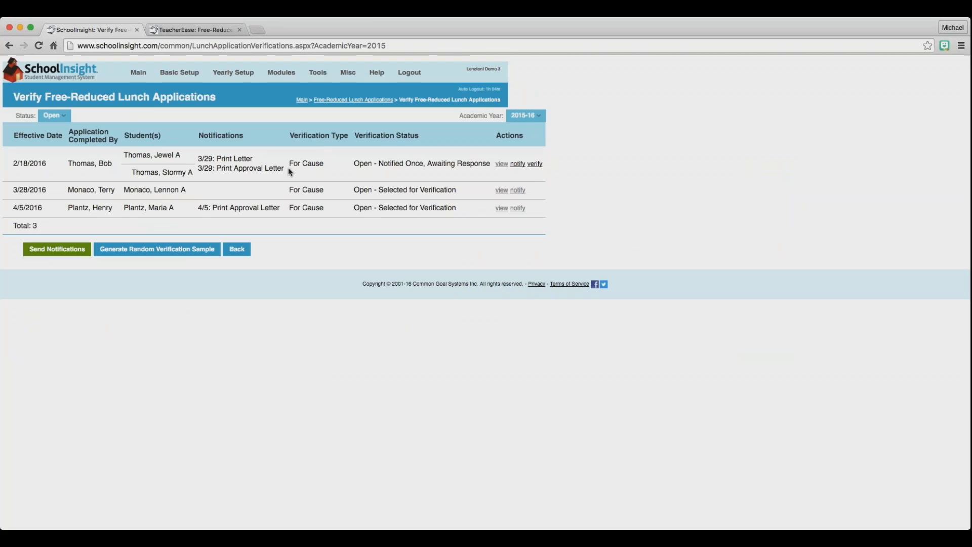
# Check the counts in Generate Random Verification Sample, then return to the verifications list.
pyautogui.click(164, 249)
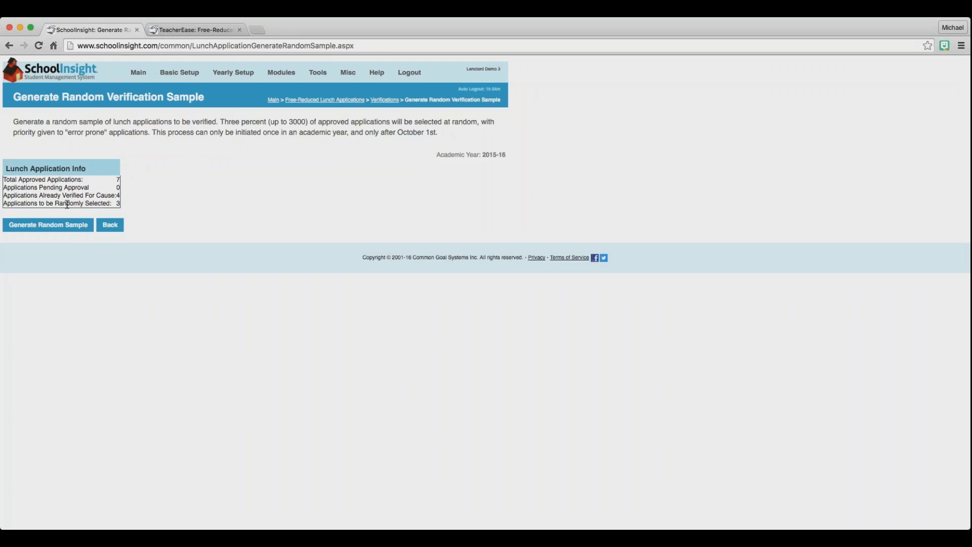
pyautogui.click(118, 230)
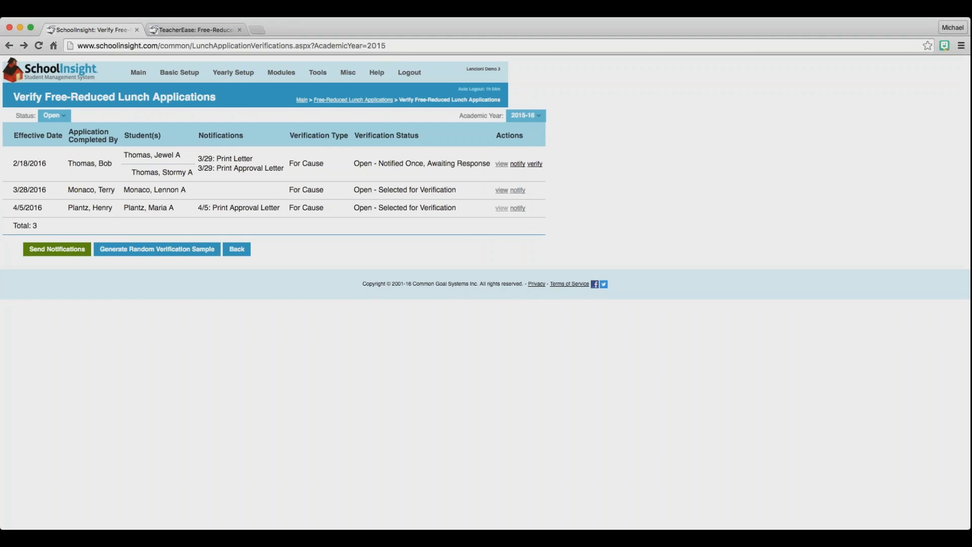
# Preview and print-and-log the verification notice for the 4/5/2016 application.
pyautogui.click(518, 208)
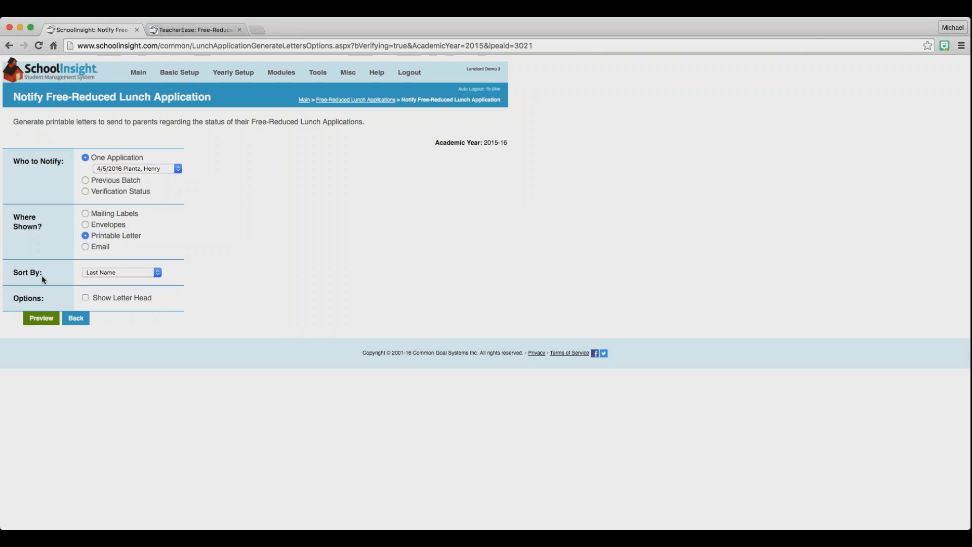
pyautogui.click(33, 318)
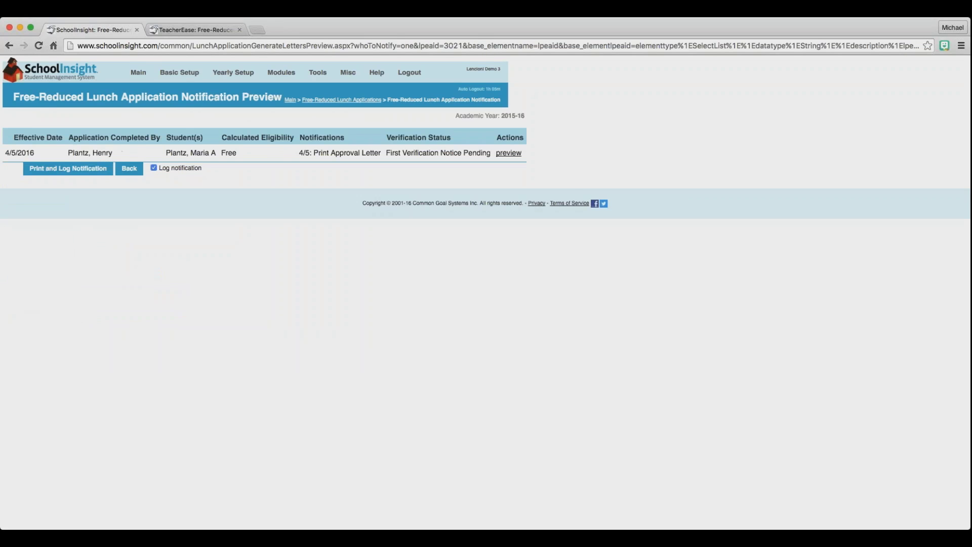
pyautogui.click(101, 170)
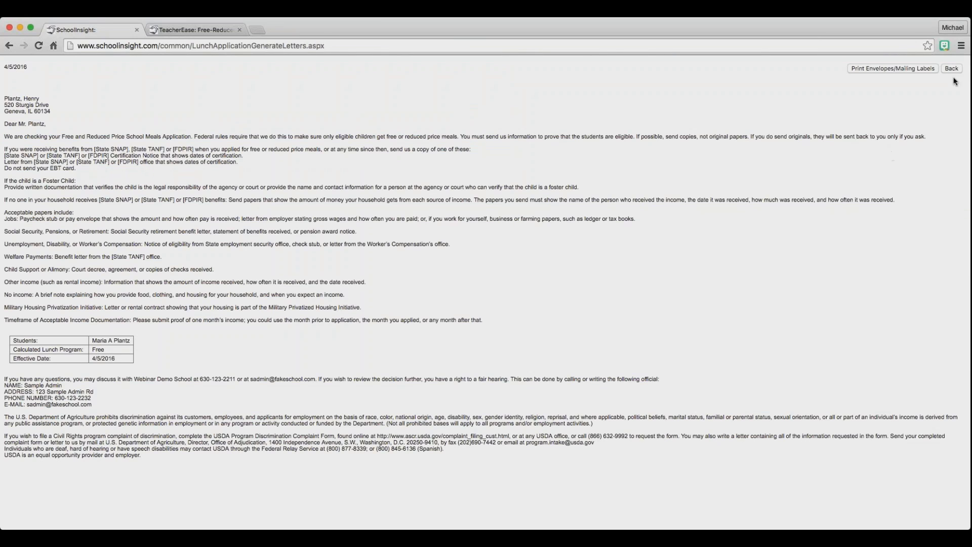
pyautogui.click(950, 70)
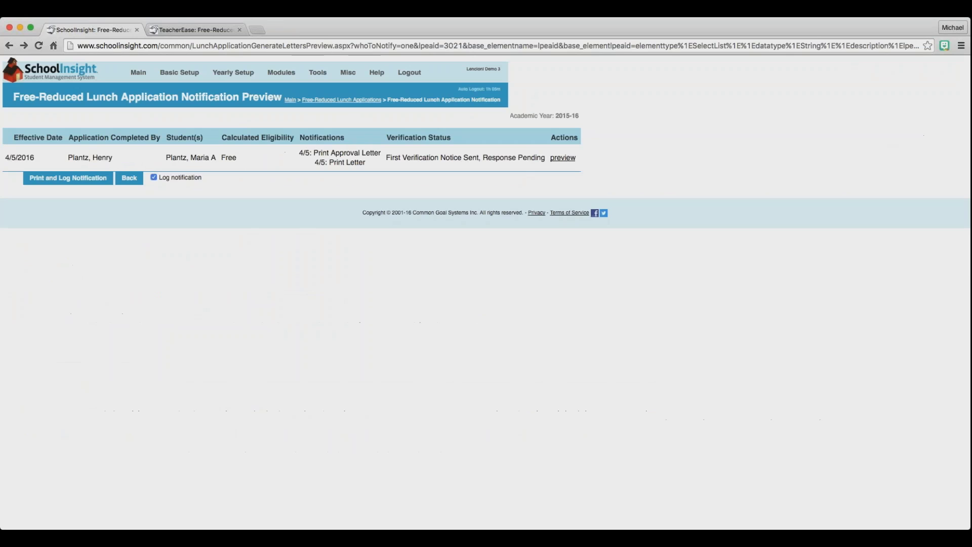
pyautogui.click(363, 101)
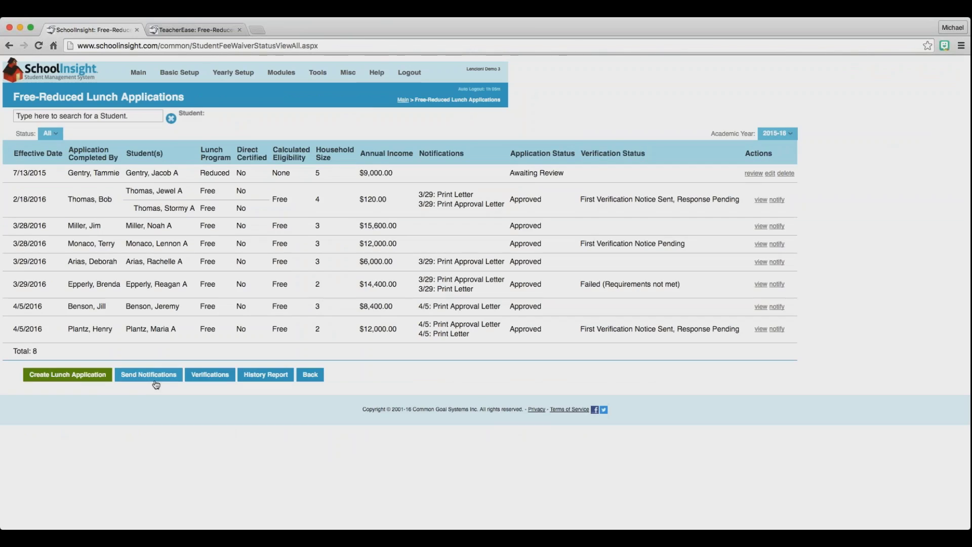
# Confirm the row now reads Notified Once, Awaiting Response, and view Send Notifications without sending.
pyautogui.click(196, 378)
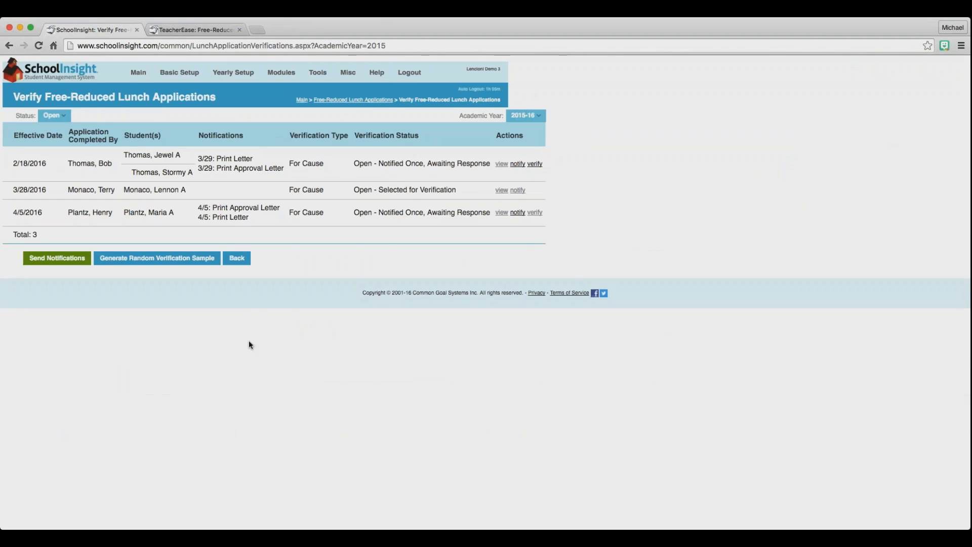
pyautogui.moveTo(353, 213); pyautogui.dragTo(480, 213)
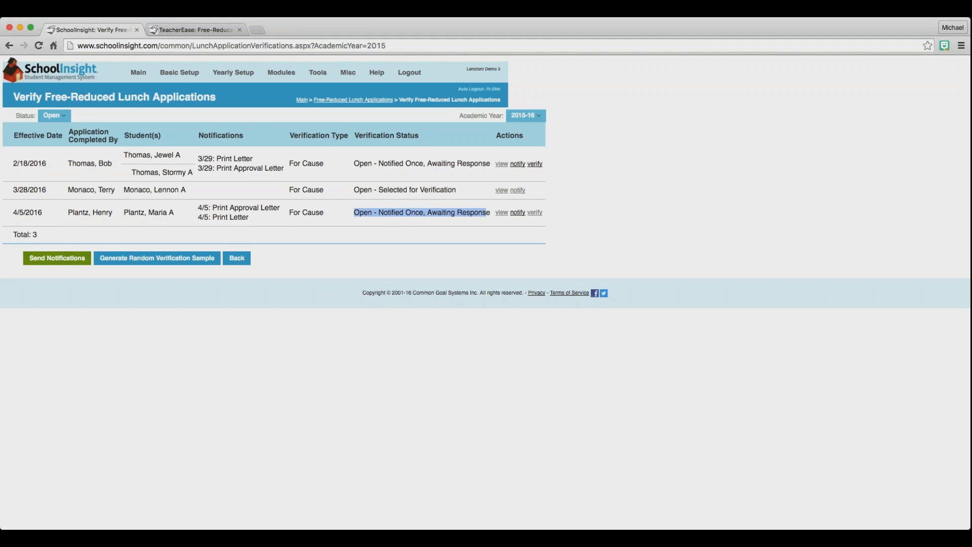
pyautogui.click(64, 259)
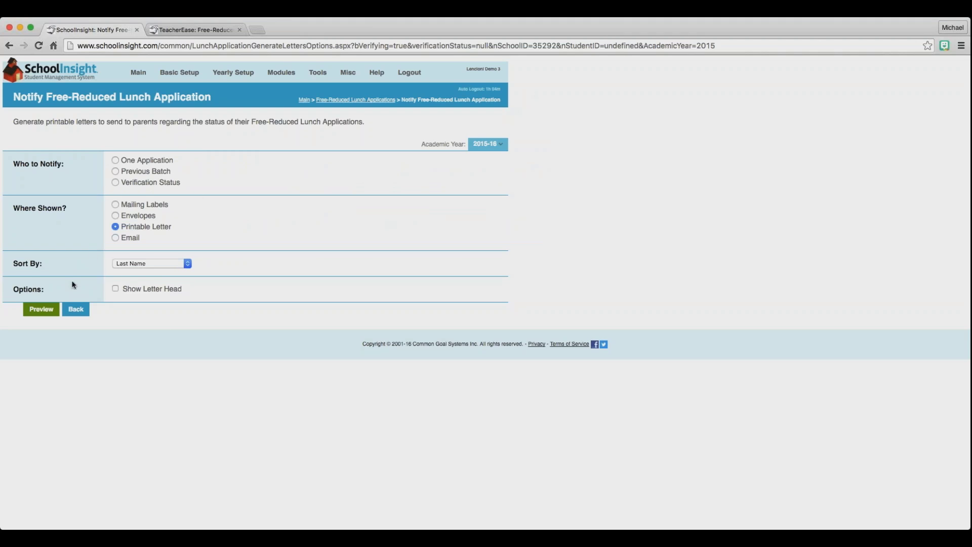
pyautogui.click(80, 307)
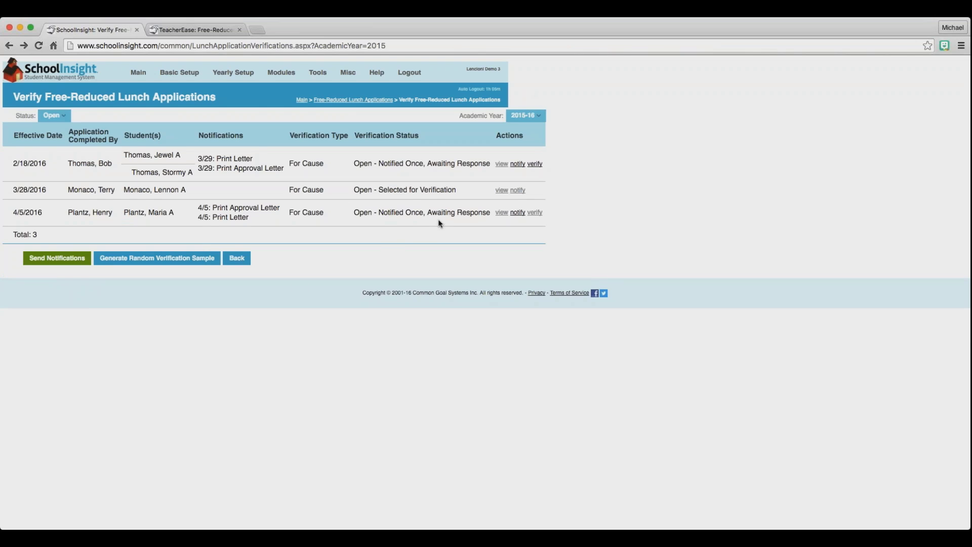
# Mark the 4/5/2016 application's verification Failed - Requirements Not Met and save with a notification.
pyautogui.click(533, 214)
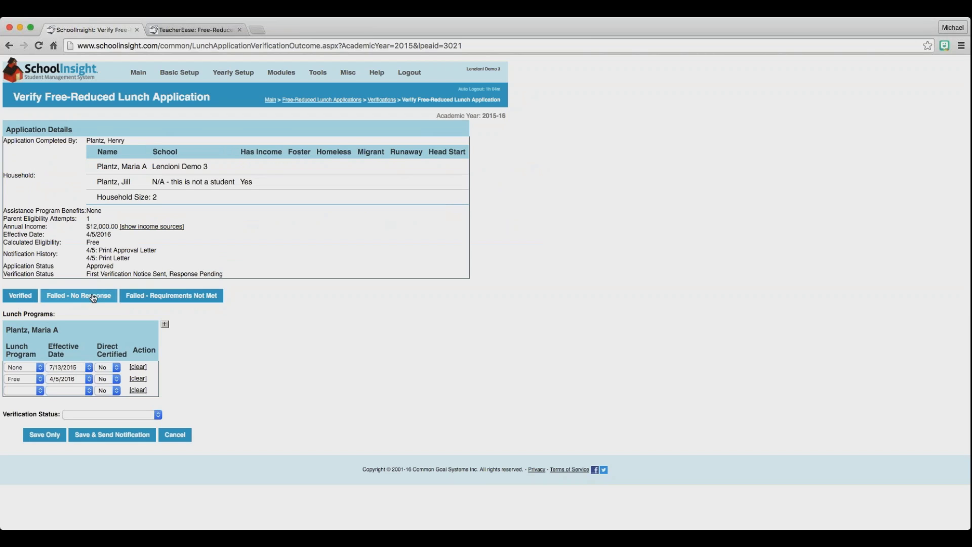
pyautogui.click(138, 296)
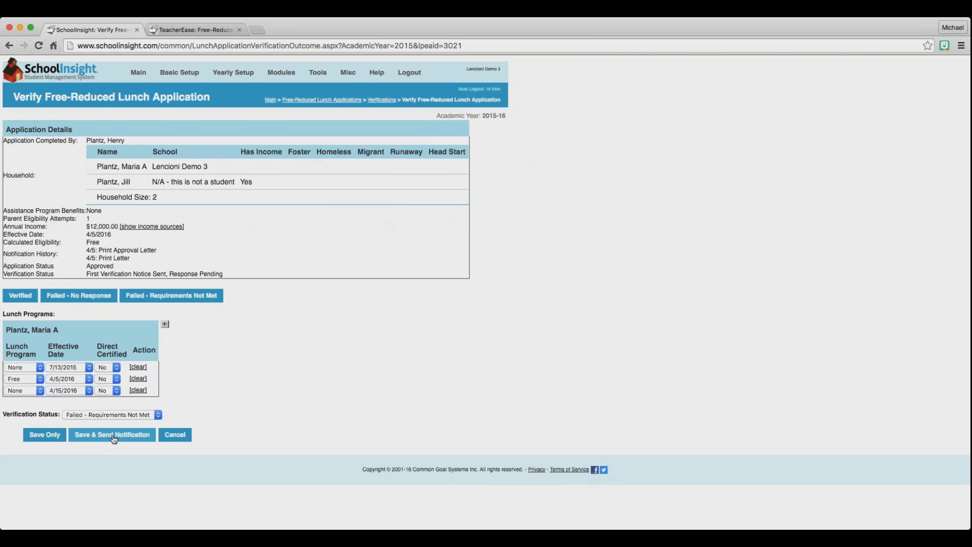
pyautogui.click(188, 434)
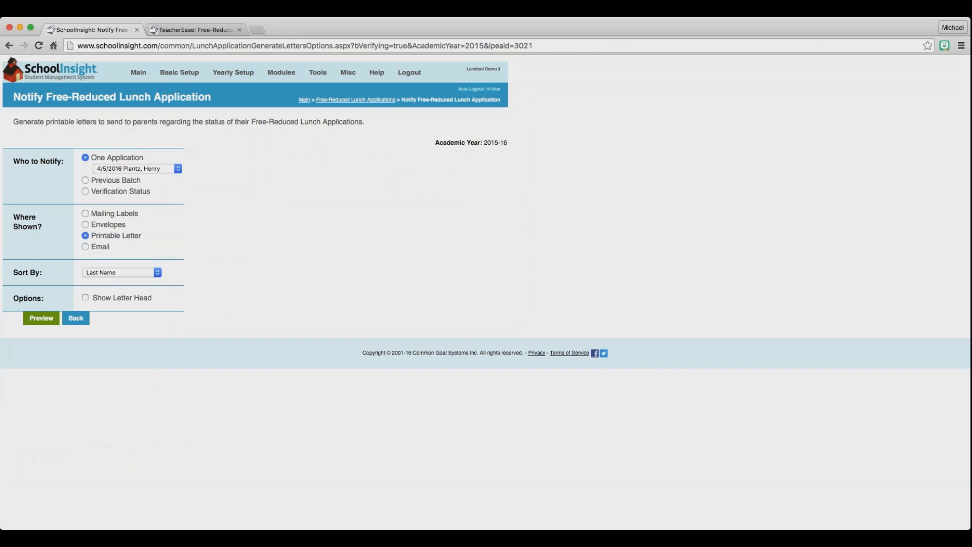
pyautogui.click(76, 318)
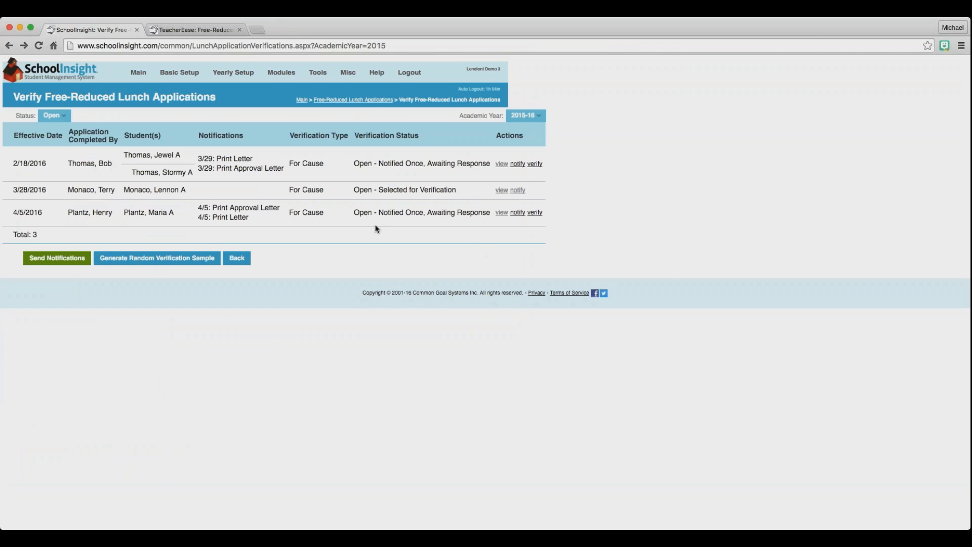